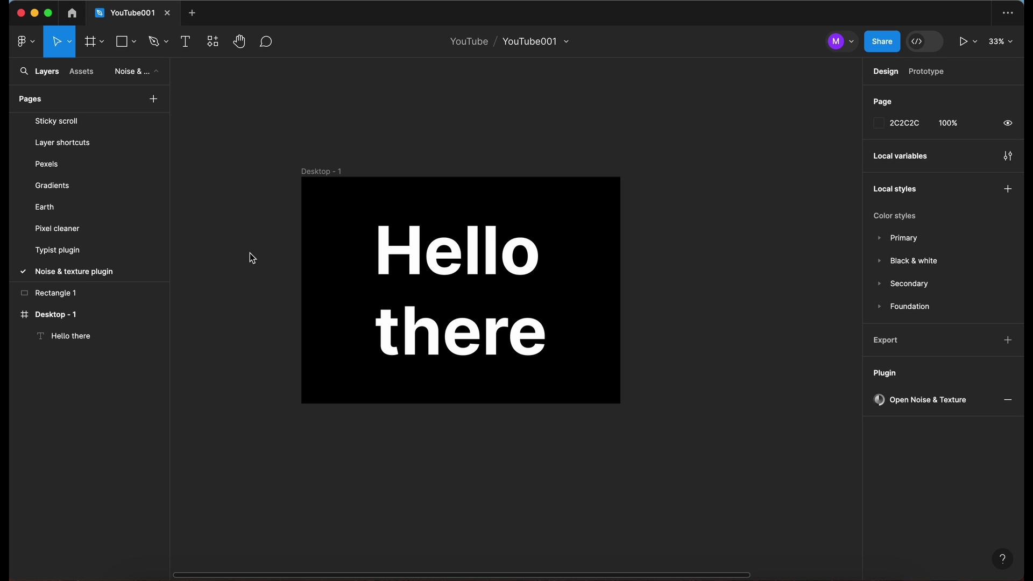
Step: Select the Desktop - 1 frame, its Hello there text and the empty Rectangle 1, then pan right
{"action": "left_click", "coordinate": [335, 175]}
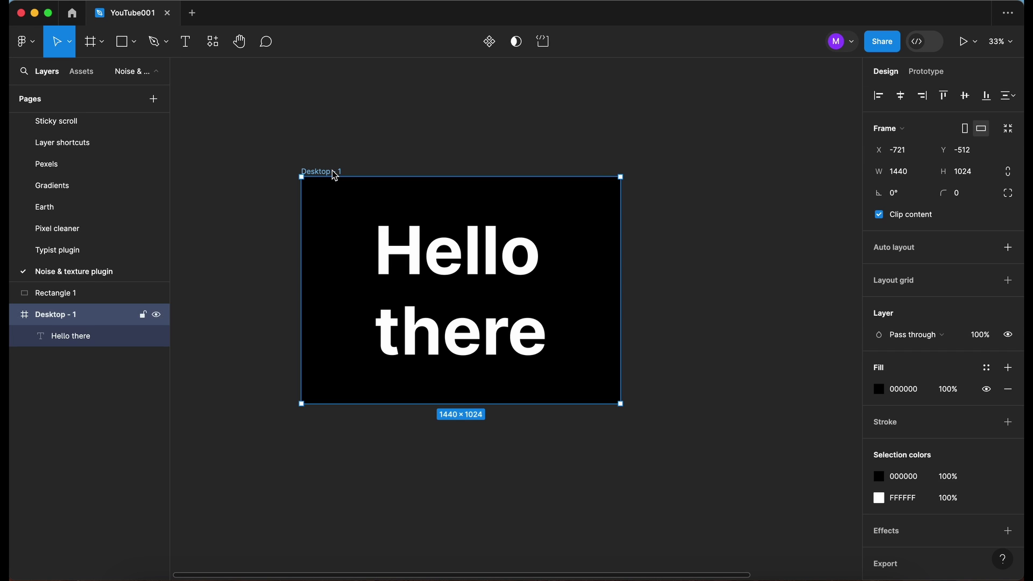
{"action": "left_click", "coordinate": [509, 263]}
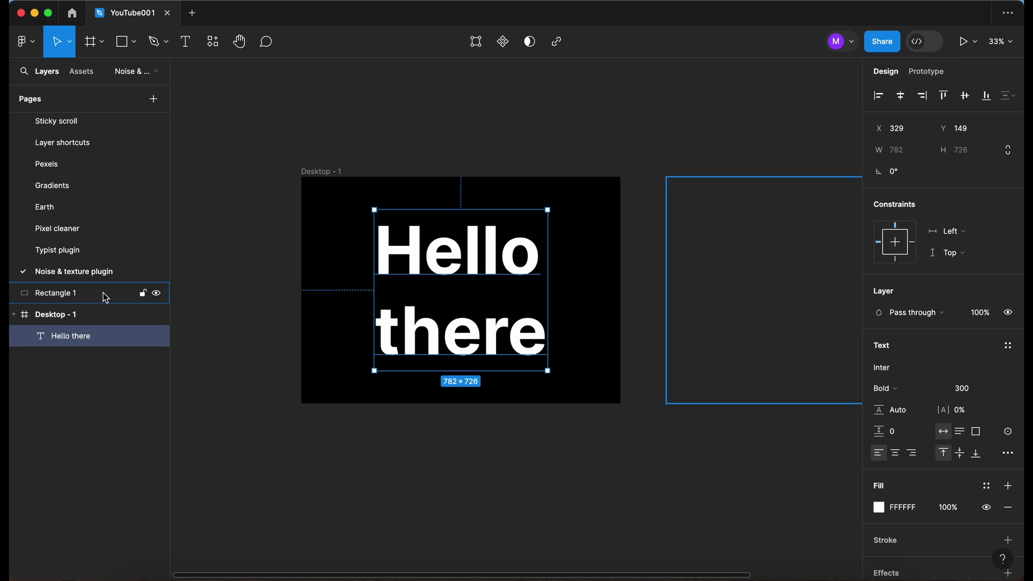
{"action": "left_click", "coordinate": [83, 297]}
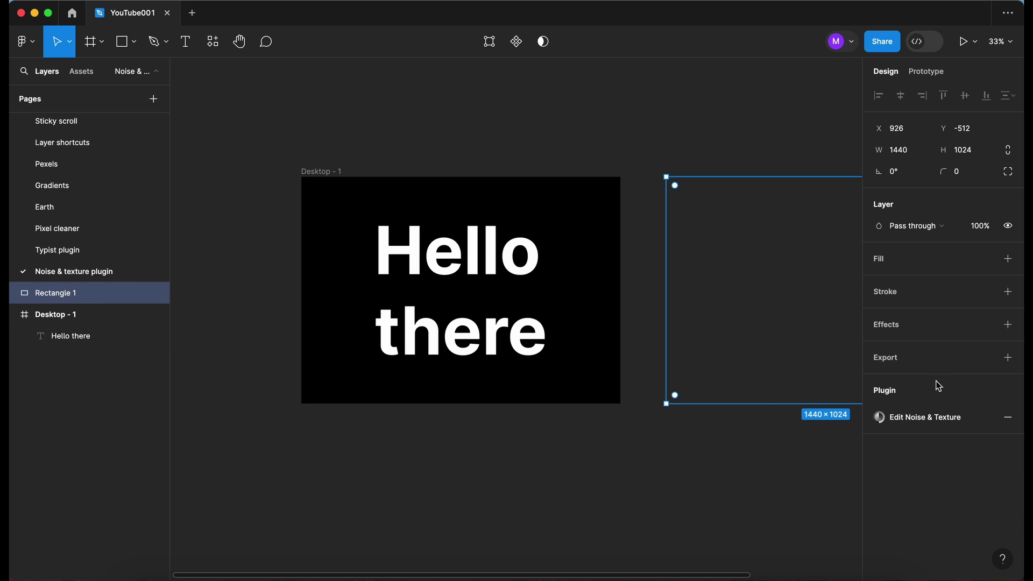
{"action": "scroll", "coordinate": [675, 405], "scroll_direction": "right", "scroll_amount": 1}
{"action": "scroll", "coordinate": [675, 404], "scroll_direction": "right", "scroll_amount": 5}
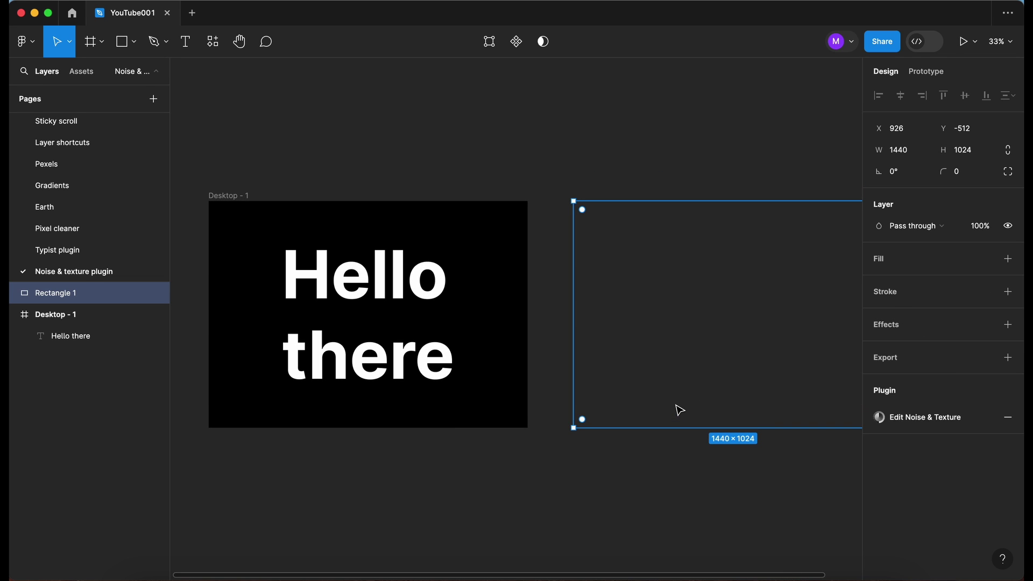
{"action": "scroll", "coordinate": [680, 409], "scroll_direction": "right", "scroll_amount": 5}
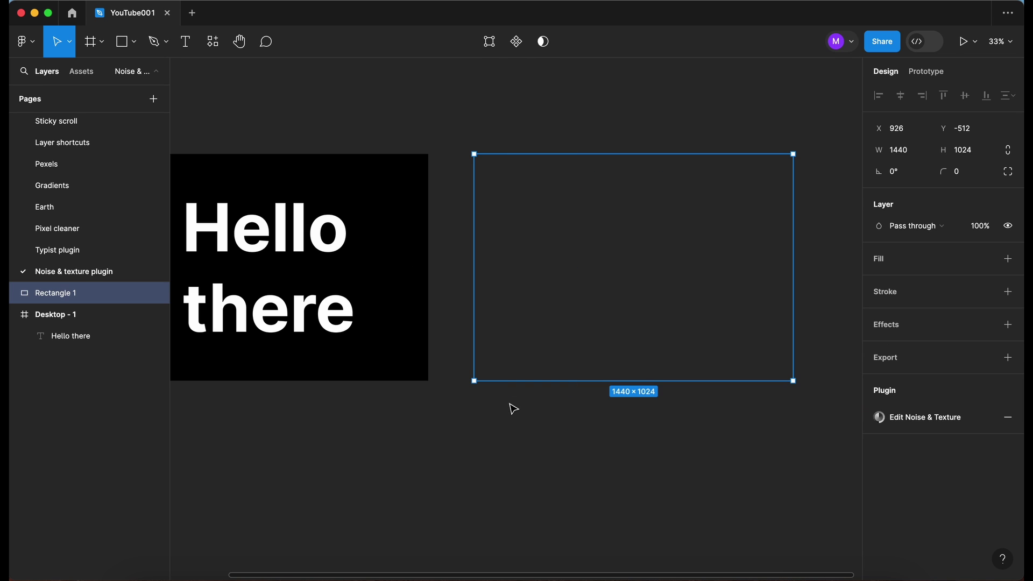
Step: Launch the Noise & Texture plugin from the plugin list and shift its window left
{"action": "left_click", "coordinate": [218, 45]}
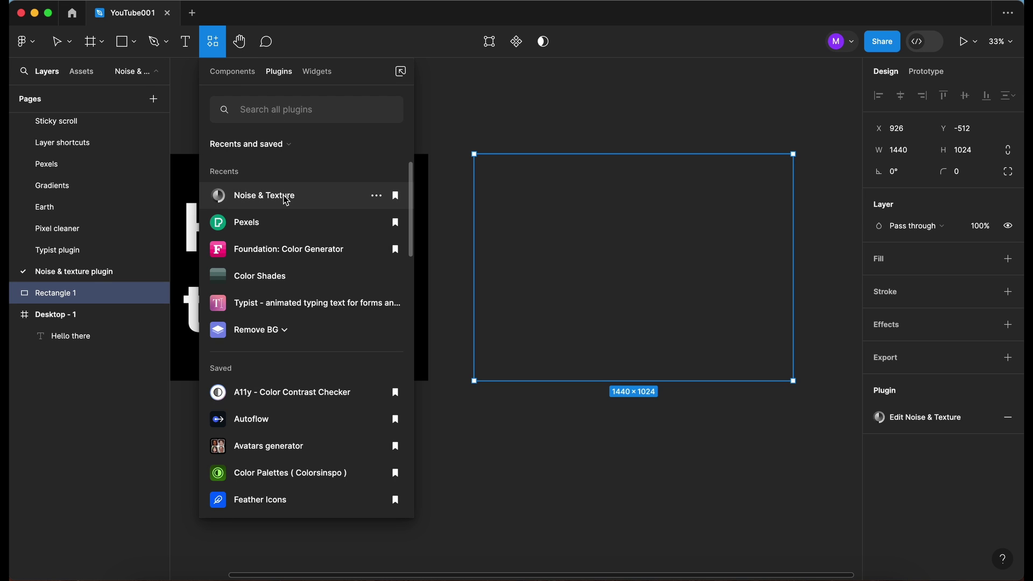
{"action": "left_click", "coordinate": [286, 200]}
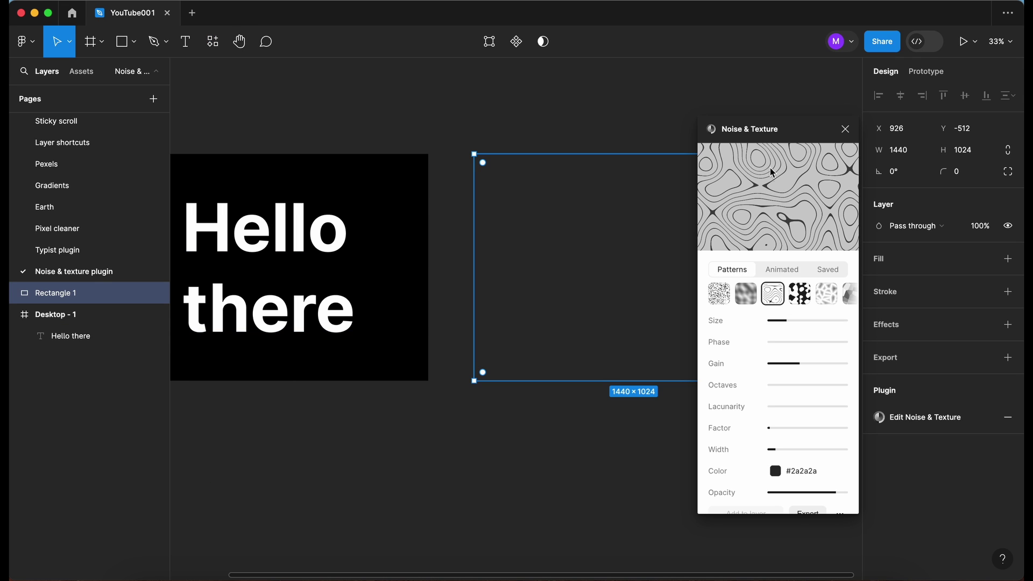
{"action": "left_click_drag", "start_coordinate": [768, 131], "coordinate": [702, 121]}
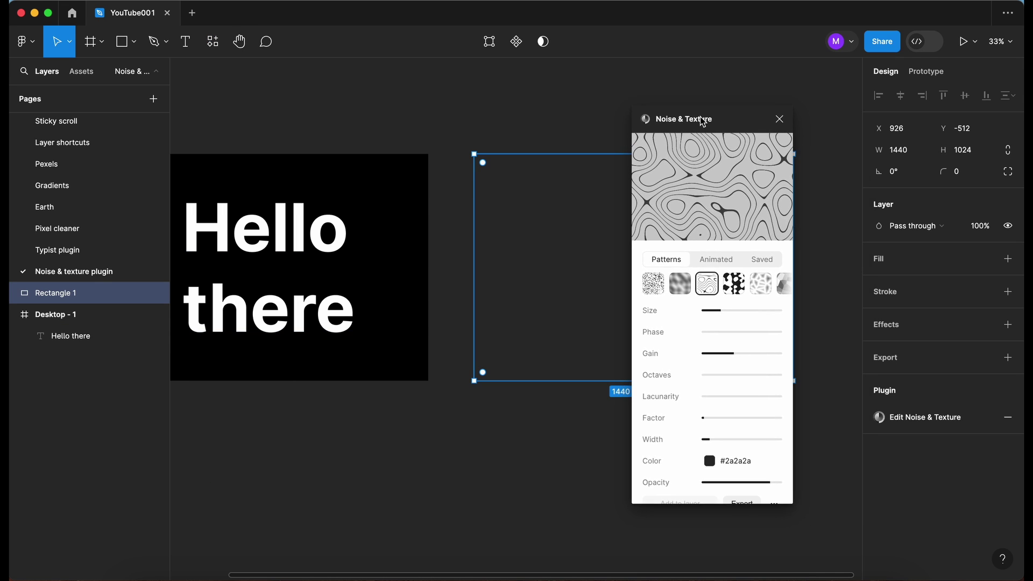
Step: Move Rectangle 1 into the Desktop - 1 frame at X 0, Y 0
{"action": "scroll", "coordinate": [536, 192], "scroll_direction": "left", "scroll_amount": 3}
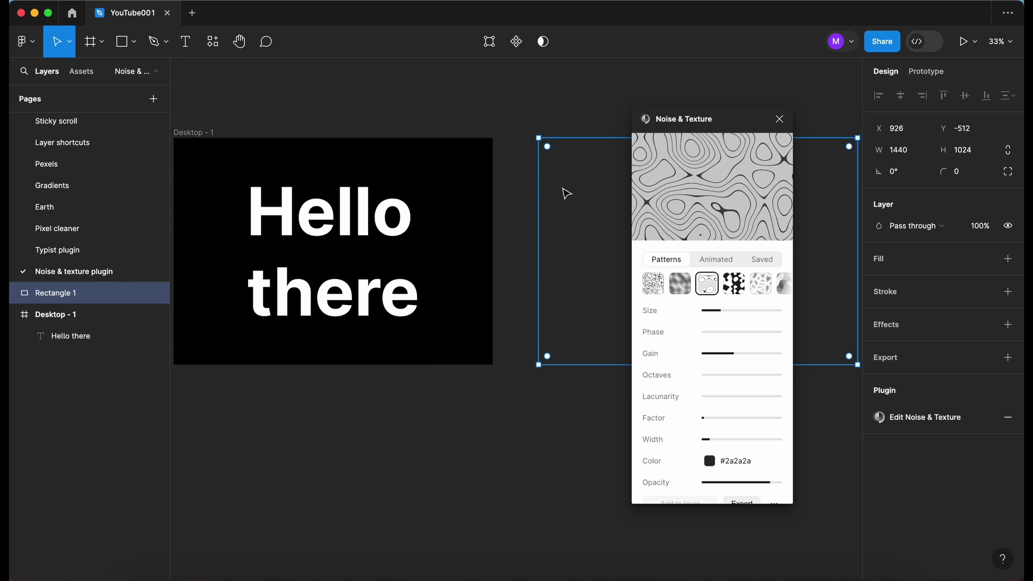
{"action": "left_click_drag", "start_coordinate": [579, 193], "coordinate": [485, 213]}
{"action": "scroll", "coordinate": [484, 212], "scroll_direction": "left", "scroll_amount": 3}
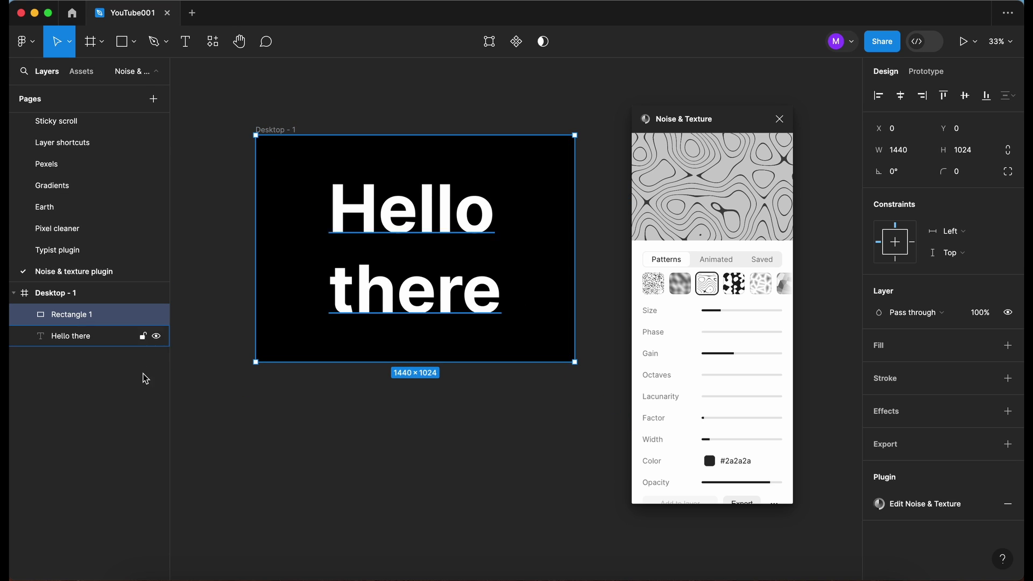
Step: Reorder Rectangle 1 below the Hello there text in Layers
{"action": "left_click_drag", "start_coordinate": [85, 320], "coordinate": [88, 350]}
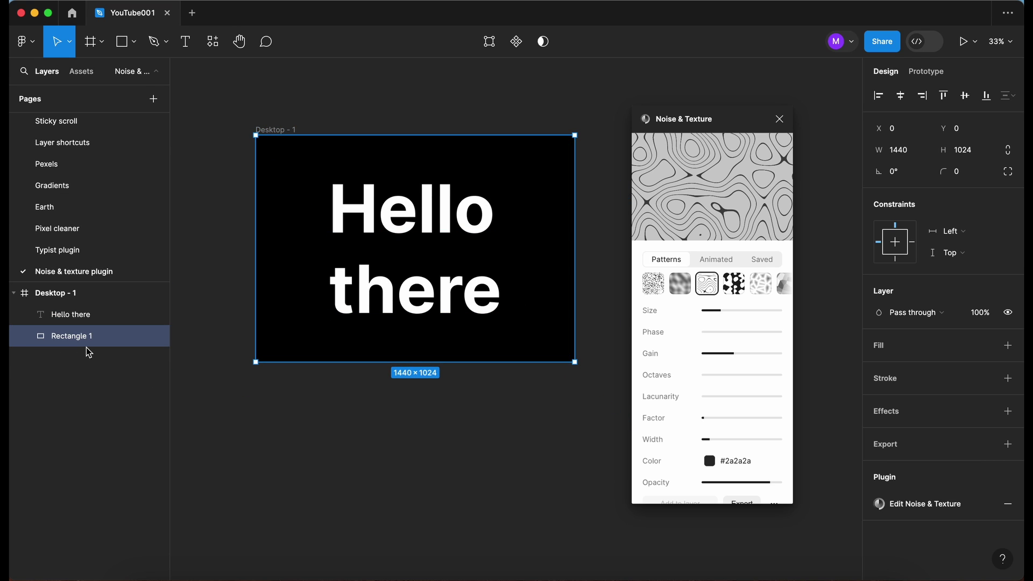
{"action": "scroll", "coordinate": [299, 277], "scroll_direction": "up", "scroll_amount": 3}
{"action": "scroll", "coordinate": [300, 276], "scroll_direction": "left", "scroll_amount": 3}
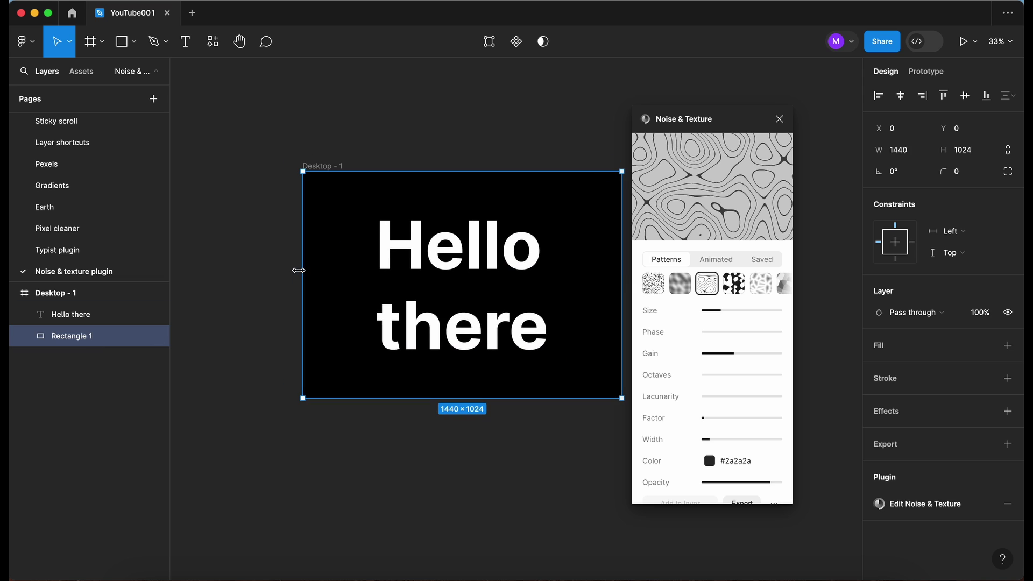
Step: Fill Rectangle 1 with the Random static pattern in near-white #fcfcfc
{"action": "left_click", "coordinate": [656, 286]}
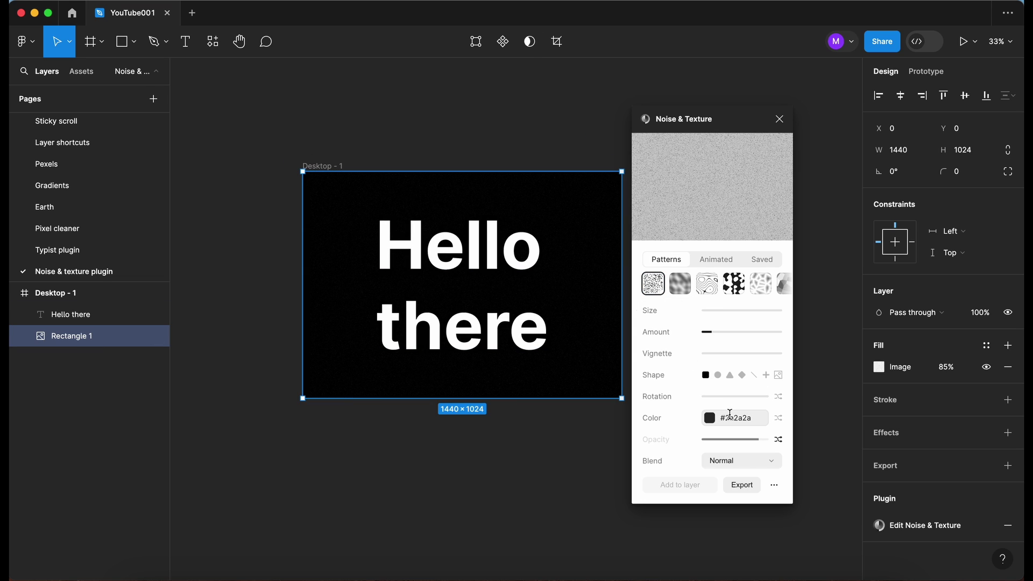
{"action": "left_click", "coordinate": [709, 418]}
{"action": "left_click_drag", "start_coordinate": [703, 353], "coordinate": [690, 318]}
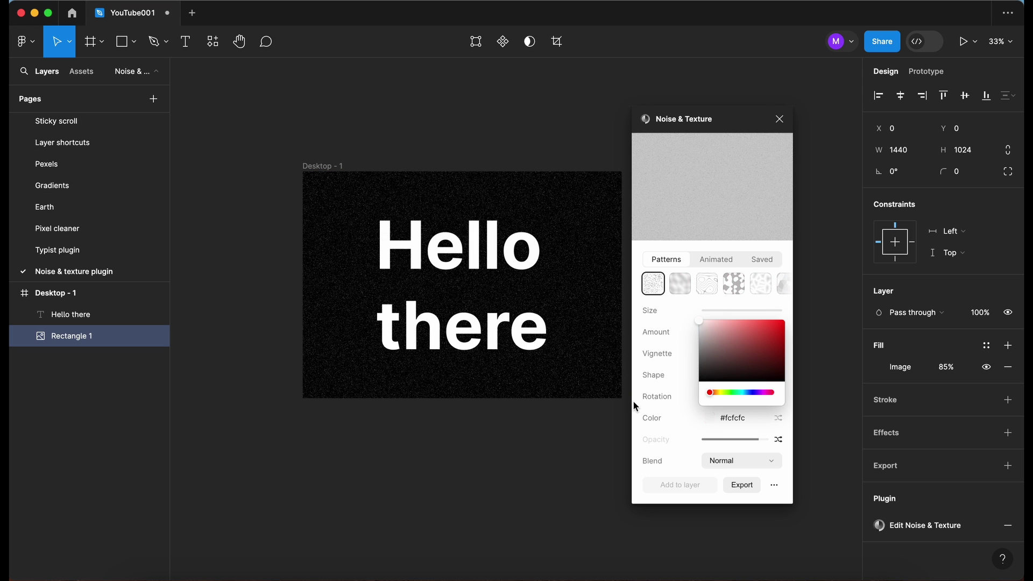
{"action": "scroll", "coordinate": [525, 293], "scroll_direction": "up", "scroll_amount": 3}
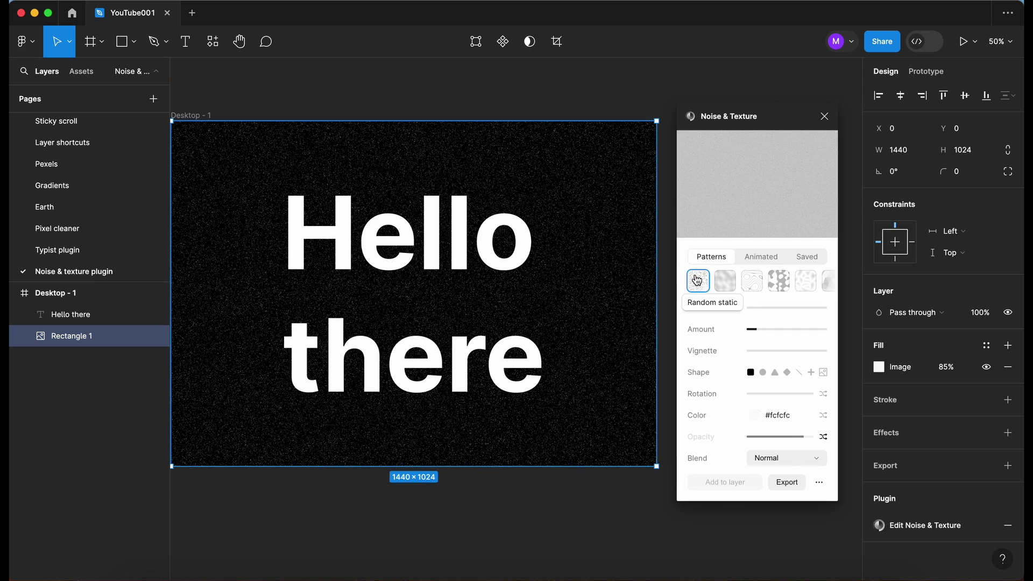
Step: Try Random static, Perlin, Perlin contour, Voronoi and Wave patterns, settling on Value (Multi)
{"action": "left_click", "coordinate": [697, 280]}
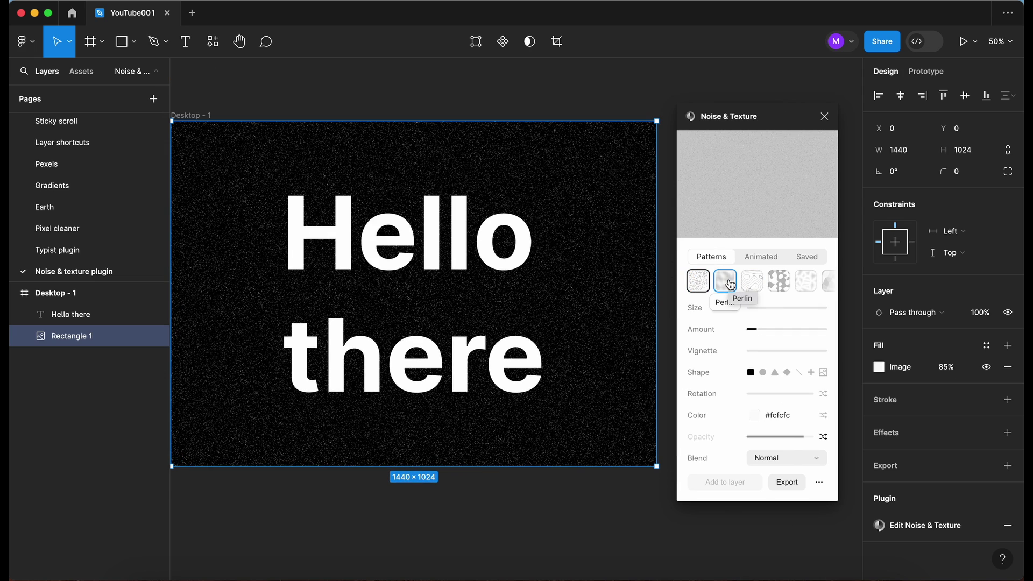
{"action": "left_click", "coordinate": [730, 285]}
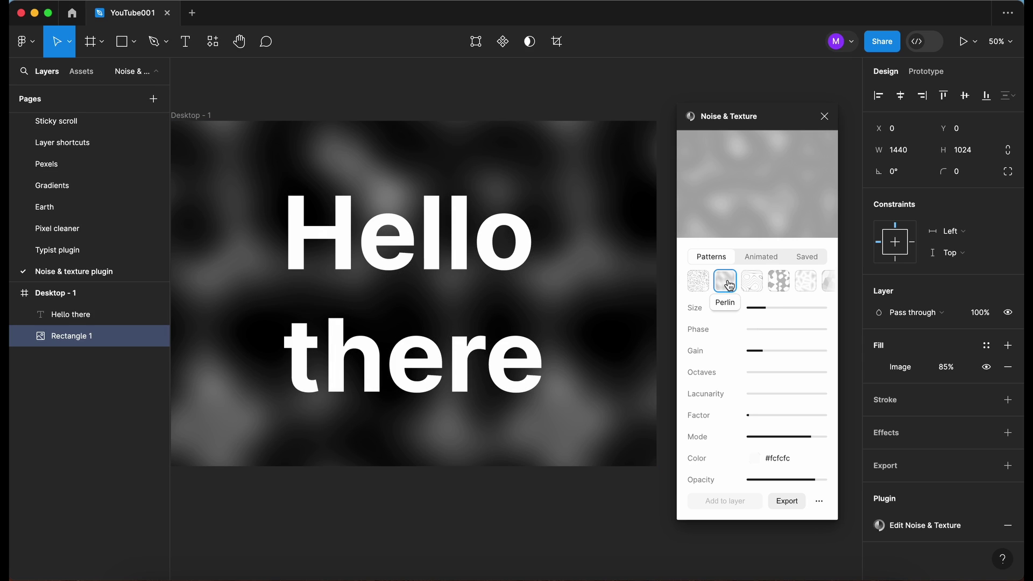
{"action": "mouse_move", "coordinate": [757, 307]}
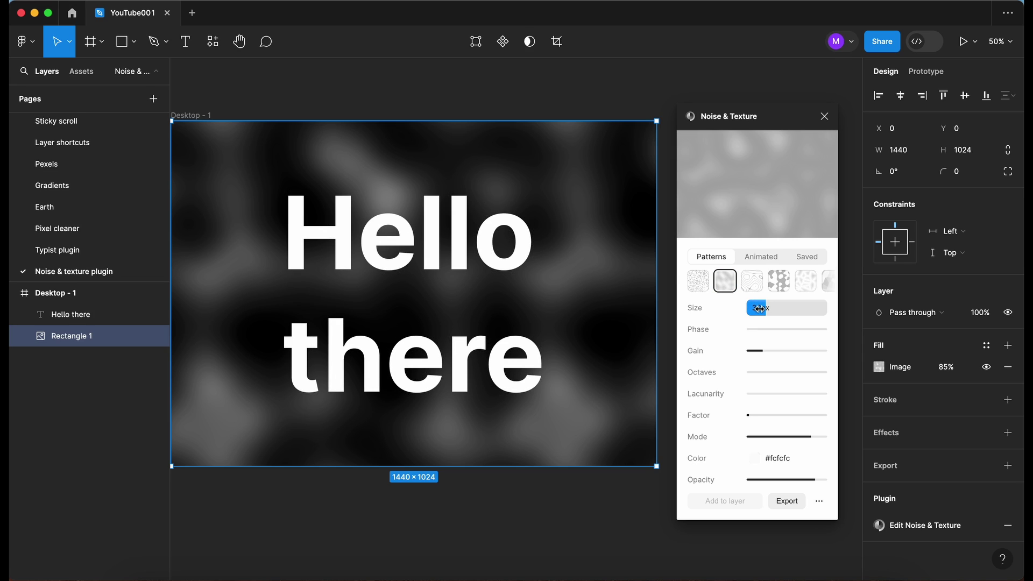
{"action": "left_click_drag", "start_coordinate": [769, 118], "coordinate": [781, 103]}
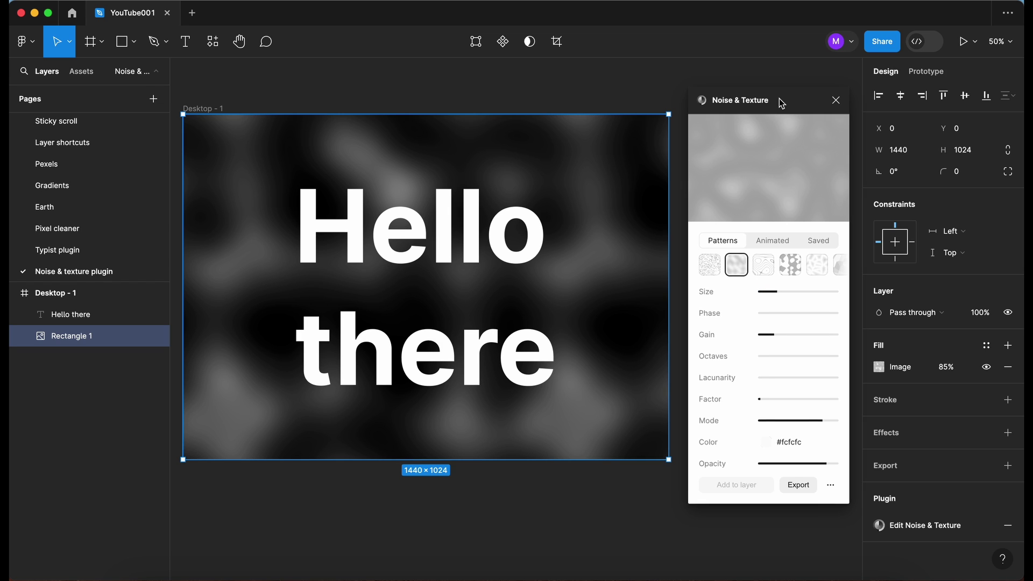
{"action": "left_click", "coordinate": [763, 266]}
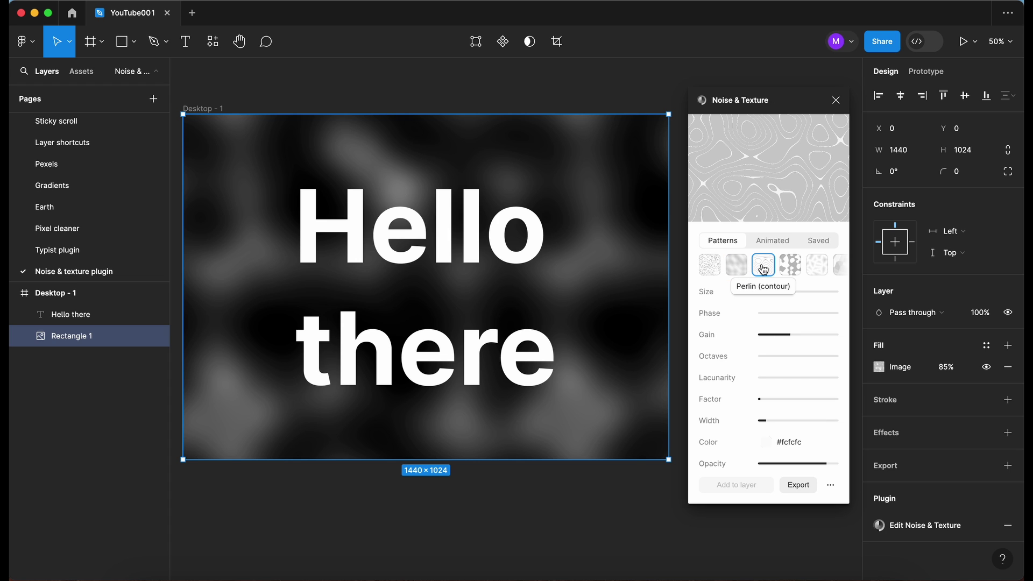
{"action": "left_click", "coordinate": [788, 268]}
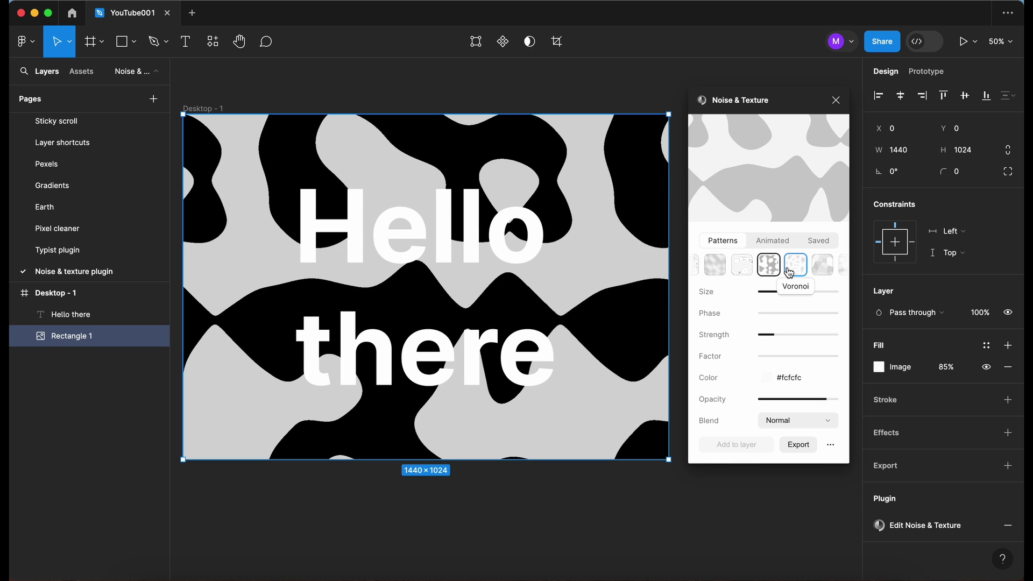
{"action": "left_click", "coordinate": [788, 269]}
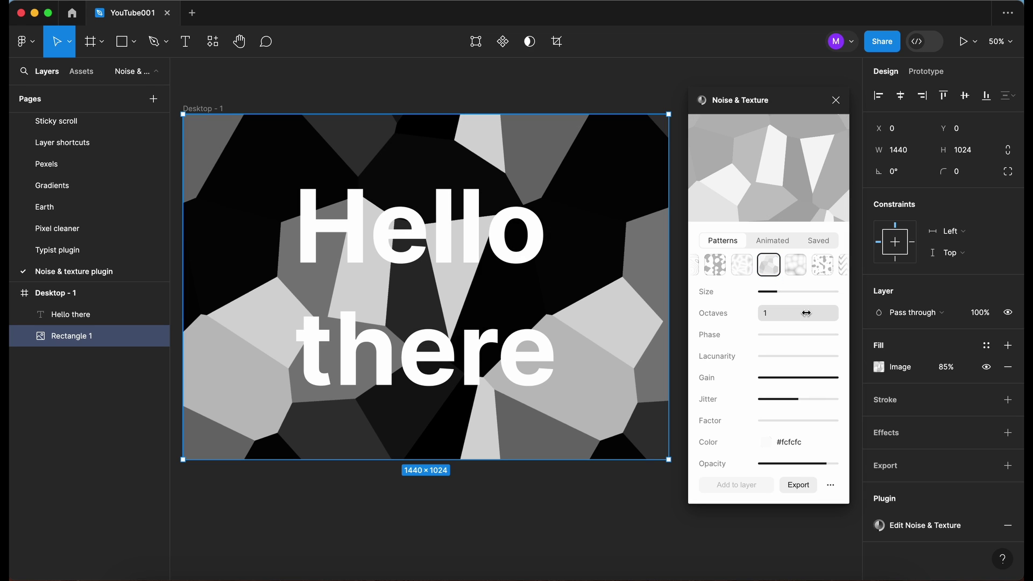
{"action": "left_click", "coordinate": [792, 272]}
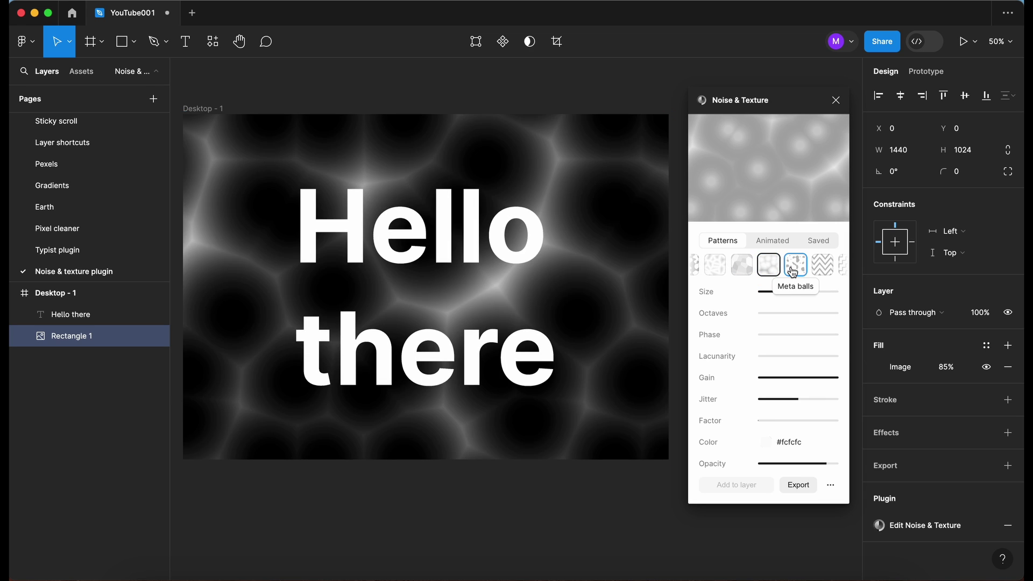
{"action": "left_click", "coordinate": [793, 272]}
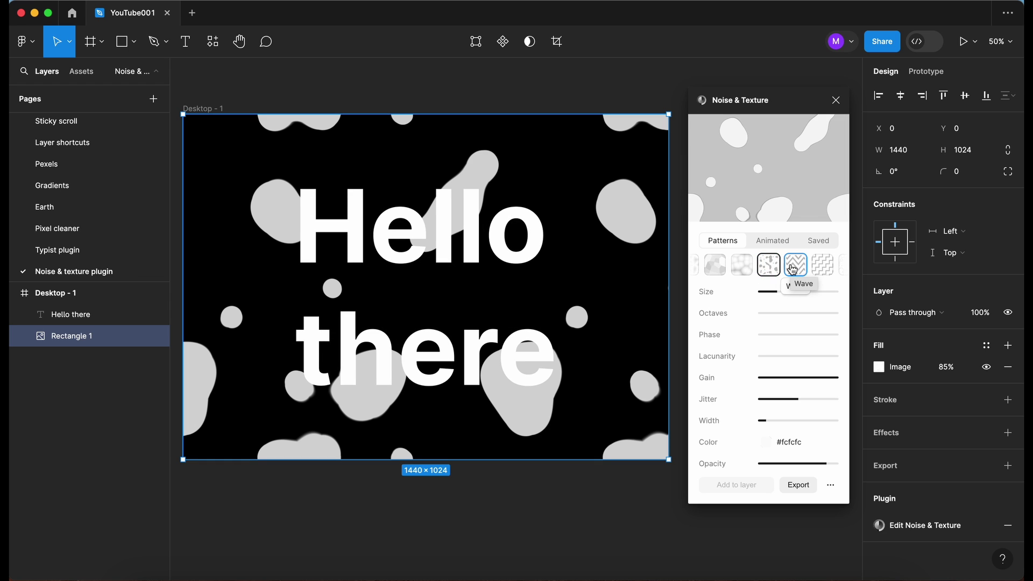
{"action": "left_click", "coordinate": [793, 269]}
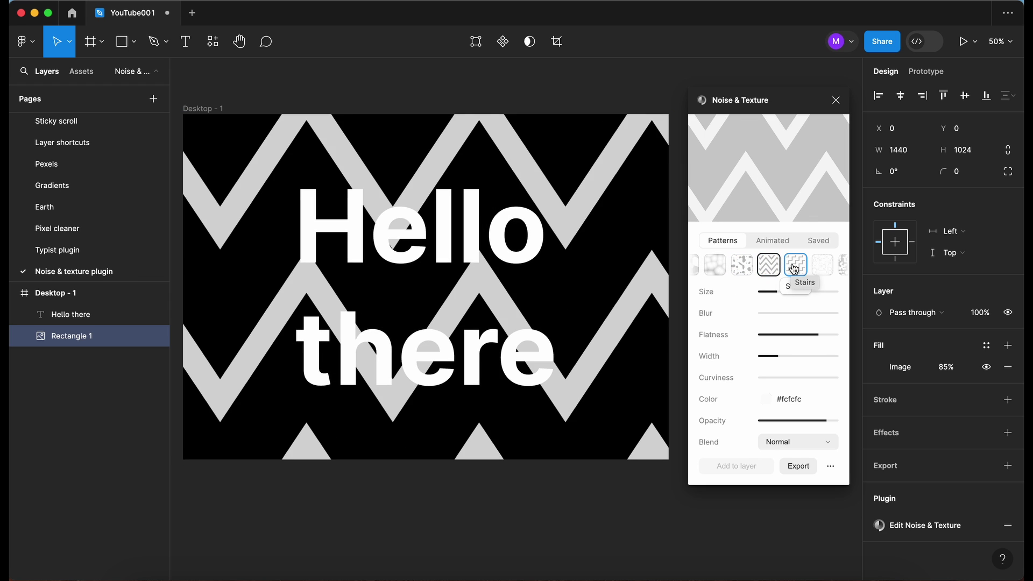
{"action": "left_click", "coordinate": [796, 268]}
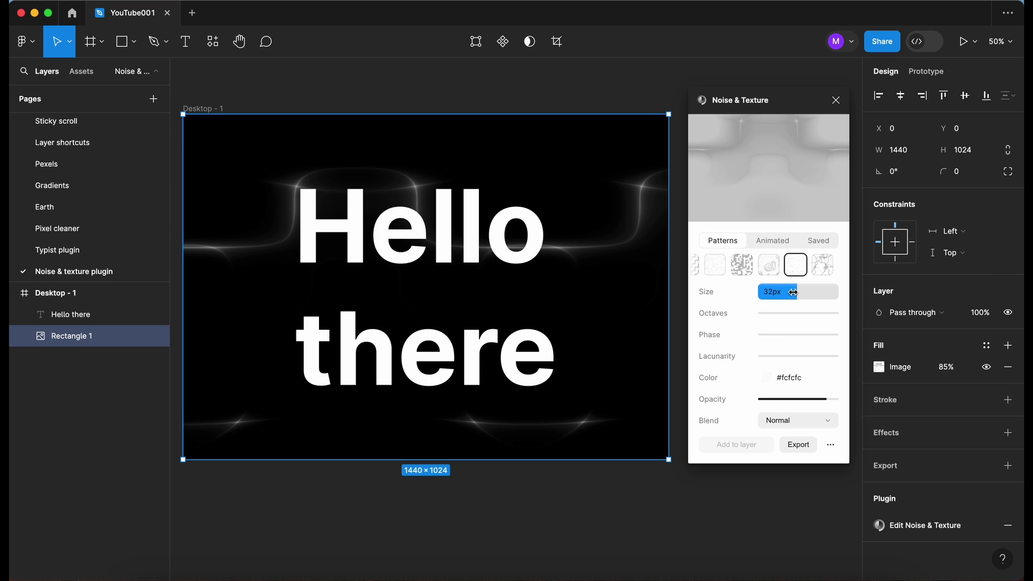
Step: Set noise size to 57px, octaves to 2, phase to 74%, and lacunarity to 23.559
{"action": "mouse_move", "coordinate": [788, 294]}
{"action": "left_mouse_down"}
{"action": "mouse_move", "coordinate": [837, 292]}
{"action": "mouse_move", "coordinate": [780, 293]}
{"action": "left_mouse_up"}
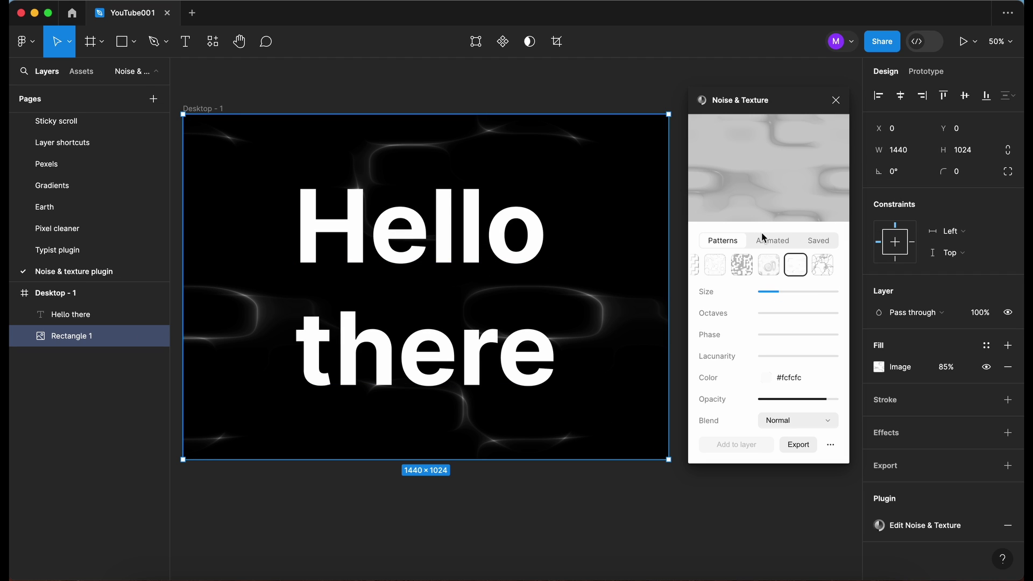
{"action": "left_click", "coordinate": [781, 314]}
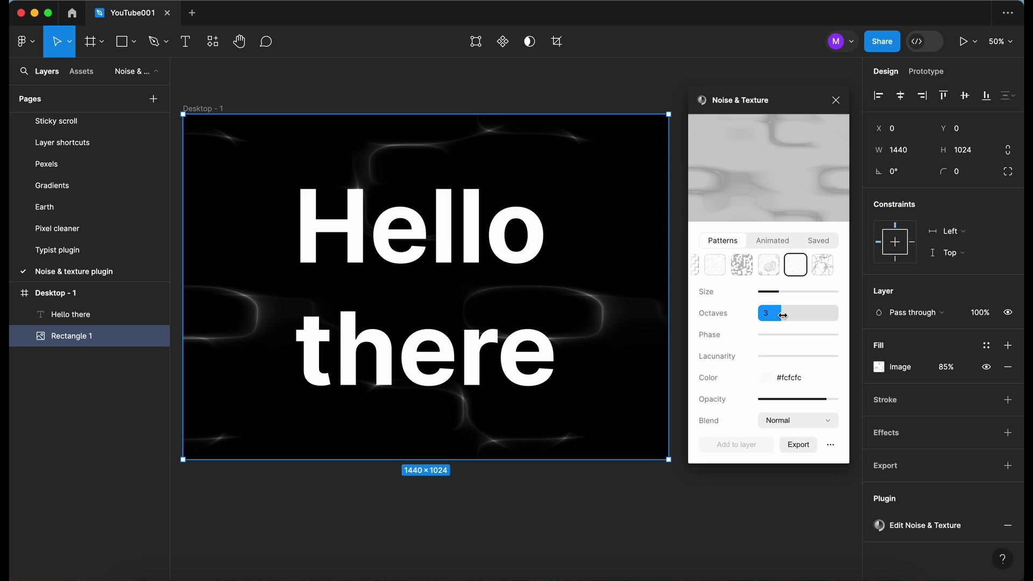
{"action": "left_click_drag", "start_coordinate": [783, 315], "coordinate": [796, 316]}
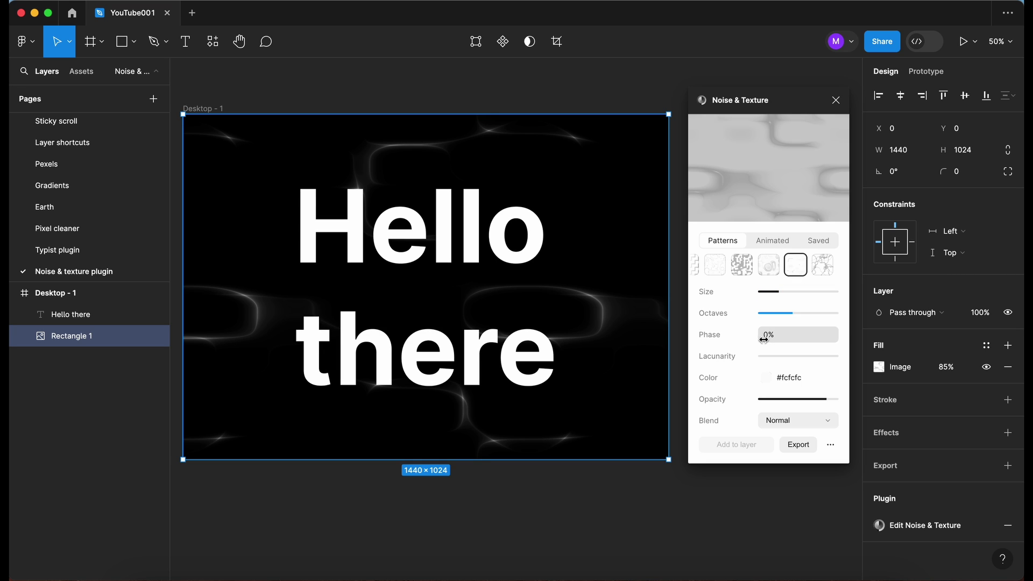
{"action": "left_click_drag", "start_coordinate": [788, 313], "coordinate": [770, 311]}
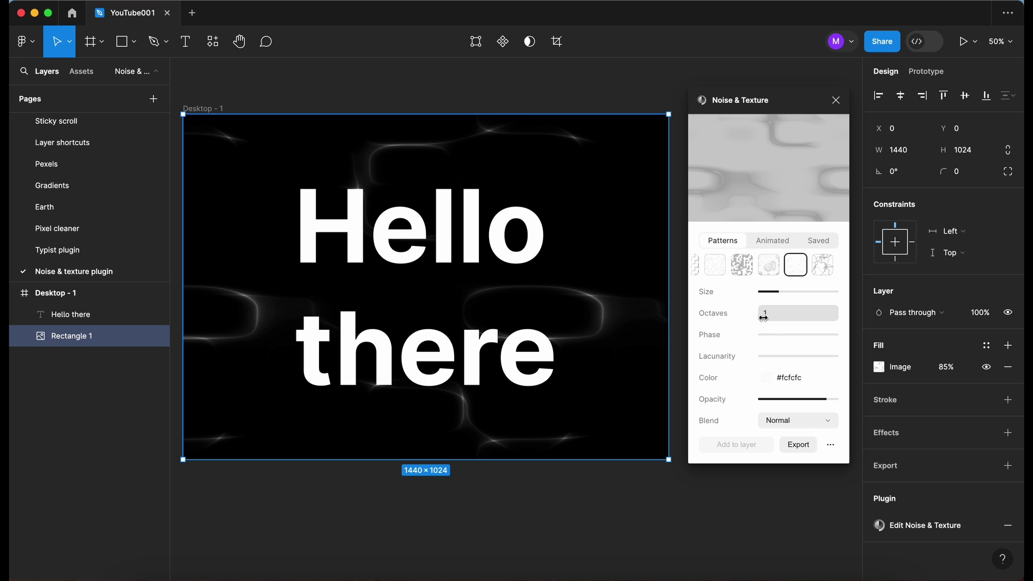
{"action": "mouse_move", "coordinate": [768, 334]}
{"action": "left_mouse_down"}
{"action": "mouse_move", "coordinate": [818, 335]}
{"action": "mouse_move", "coordinate": [787, 333]}
{"action": "left_mouse_up"}
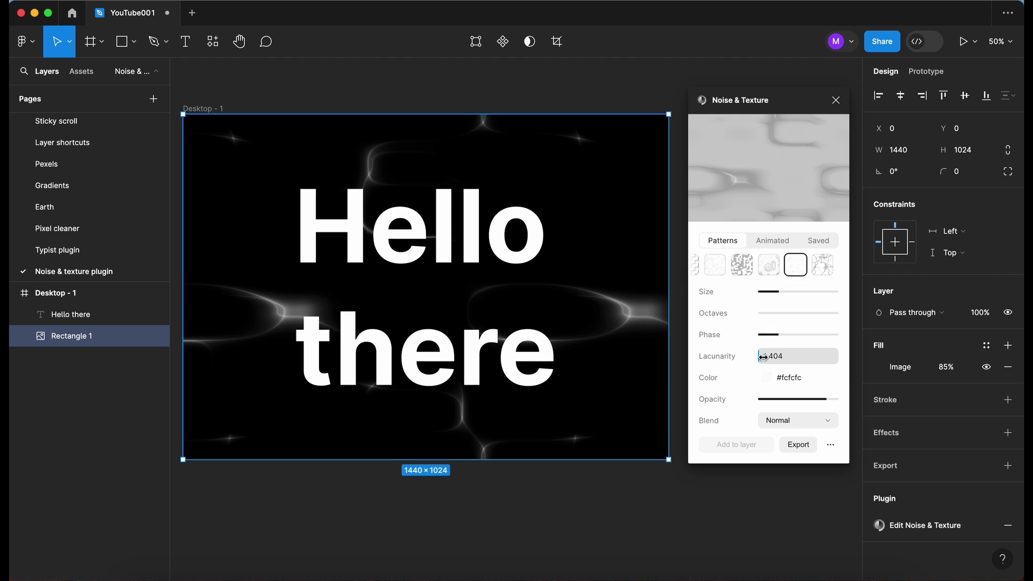
{"action": "left_click_drag", "start_coordinate": [773, 356], "coordinate": [814, 353]}
Step: Tint the noise texture purple #9a7bcd
{"action": "left_click", "coordinate": [773, 379]}
{"action": "mouse_move", "coordinate": [790, 312]}
{"action": "left_mouse_down"}
{"action": "mouse_move", "coordinate": [801, 299]}
{"action": "mouse_move", "coordinate": [790, 291]}
{"action": "left_mouse_up"}
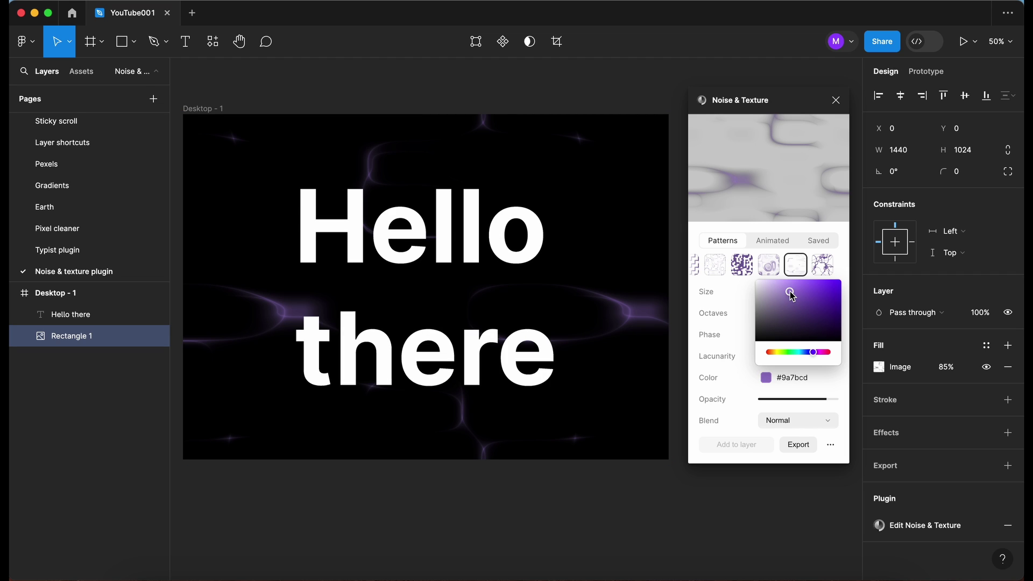
{"action": "left_click", "coordinate": [701, 354]}
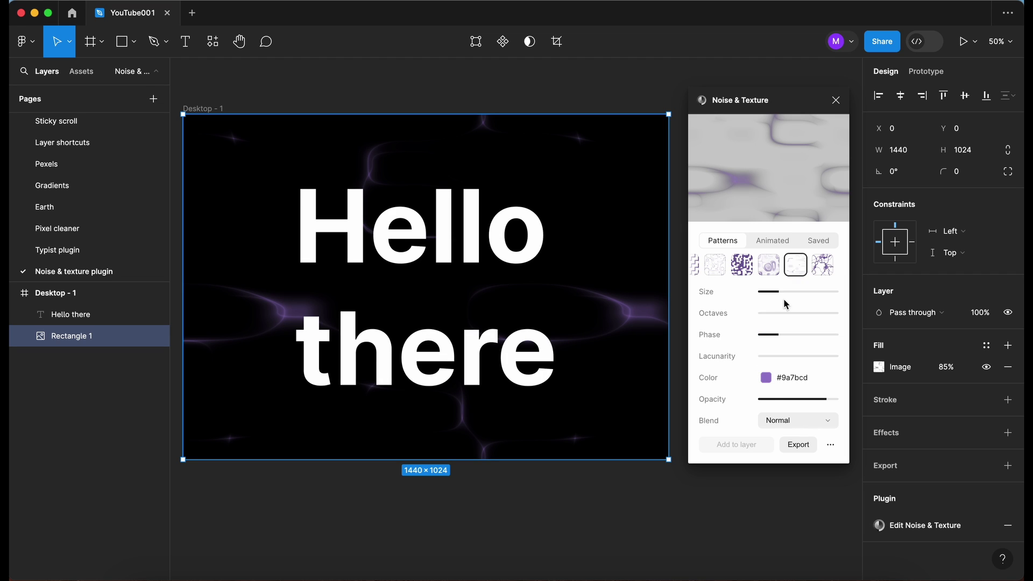
Step: Shrink the noise size to 11px and set opacity to 55%, keeping Normal blending
{"action": "left_click_drag", "start_coordinate": [783, 298], "coordinate": [772, 293]}
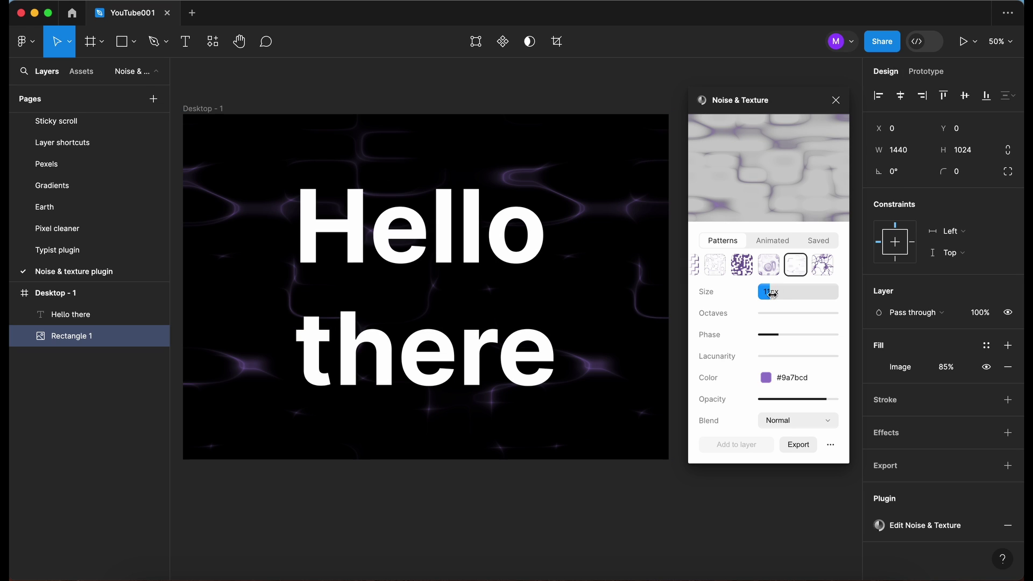
{"action": "mouse_move", "coordinate": [772, 400]}
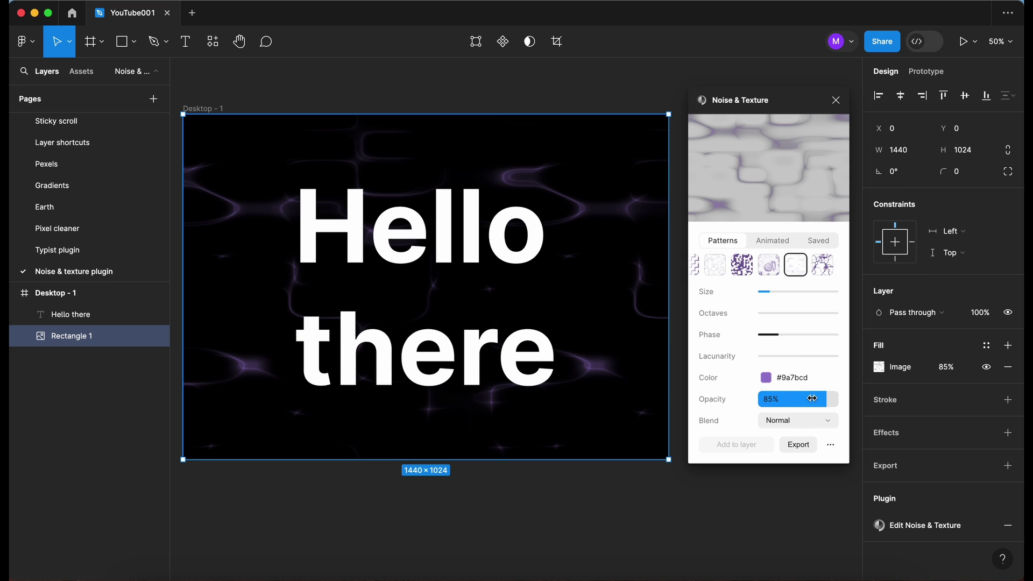
{"action": "left_click_drag", "start_coordinate": [812, 398], "coordinate": [842, 399]}
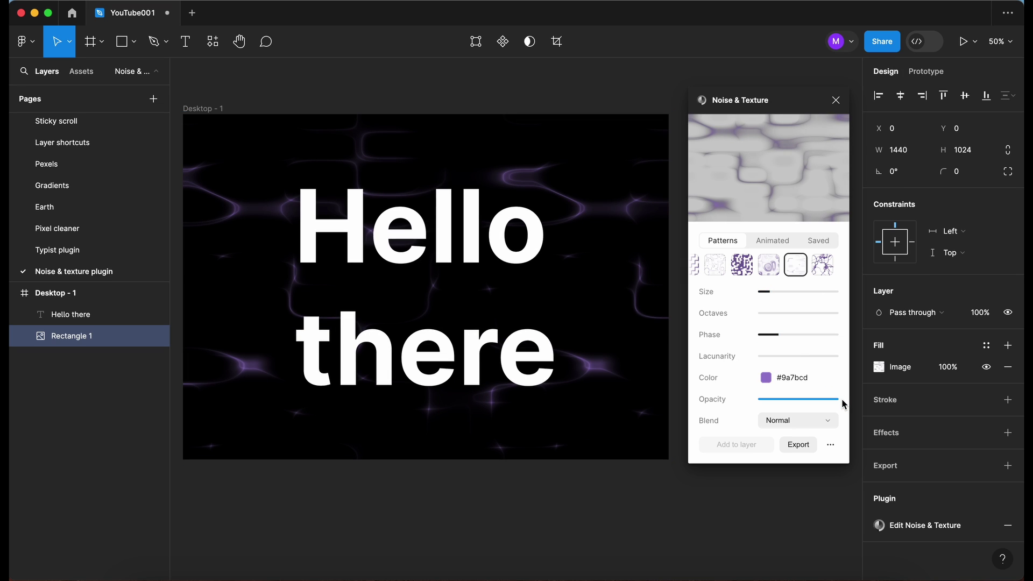
{"action": "left_click", "coordinate": [797, 426]}
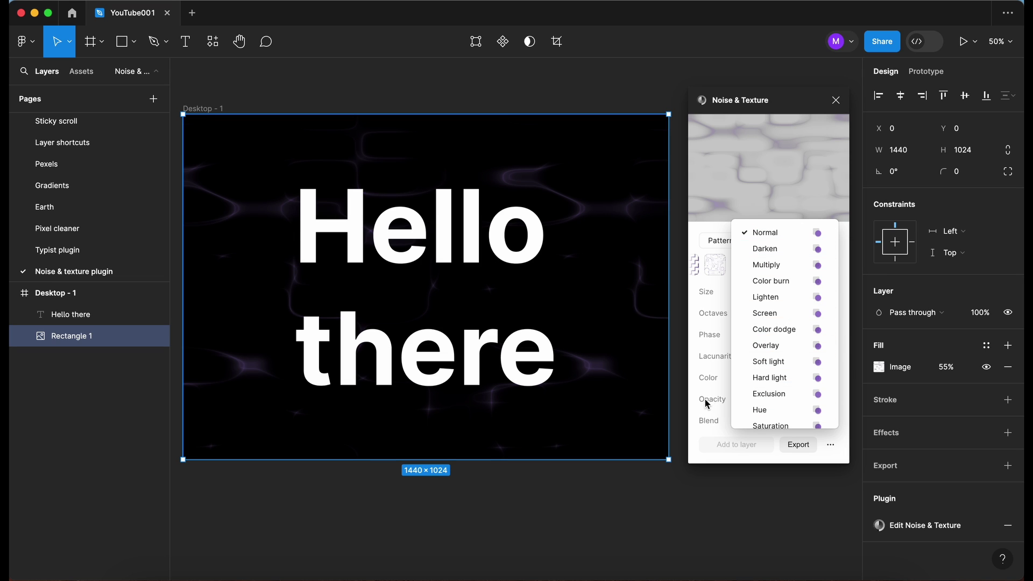
{"action": "left_click", "coordinate": [695, 416]}
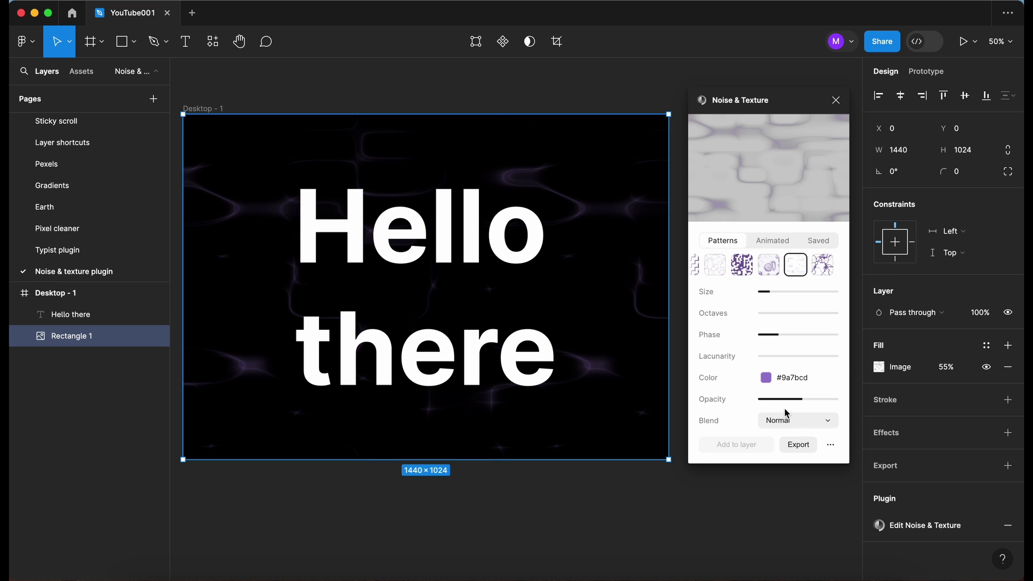
Step: Browse the Code, Video and Image export options, then close the Noise & Texture plugin
{"action": "left_click", "coordinate": [797, 446]}
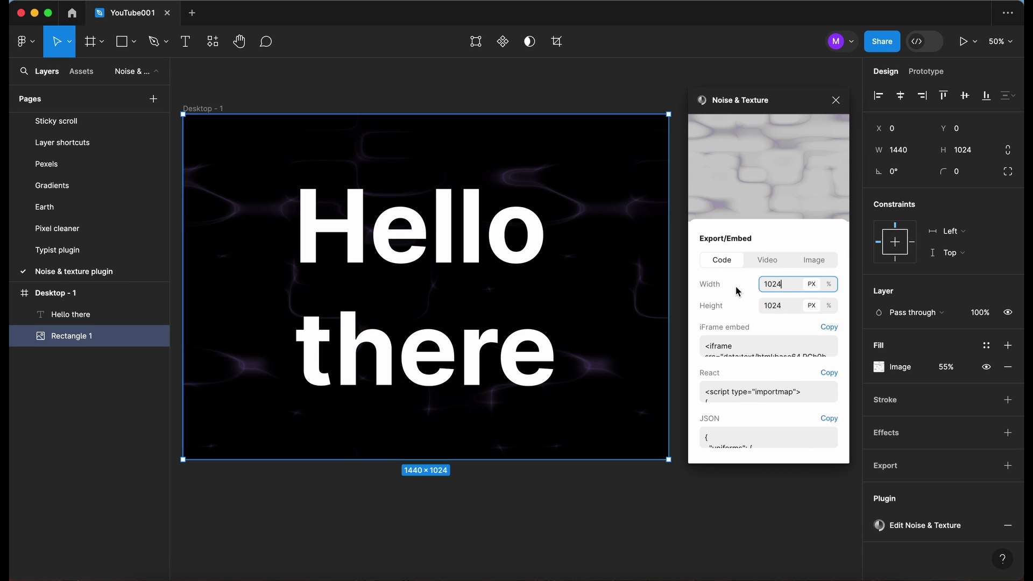
{"action": "left_click", "coordinate": [768, 260]}
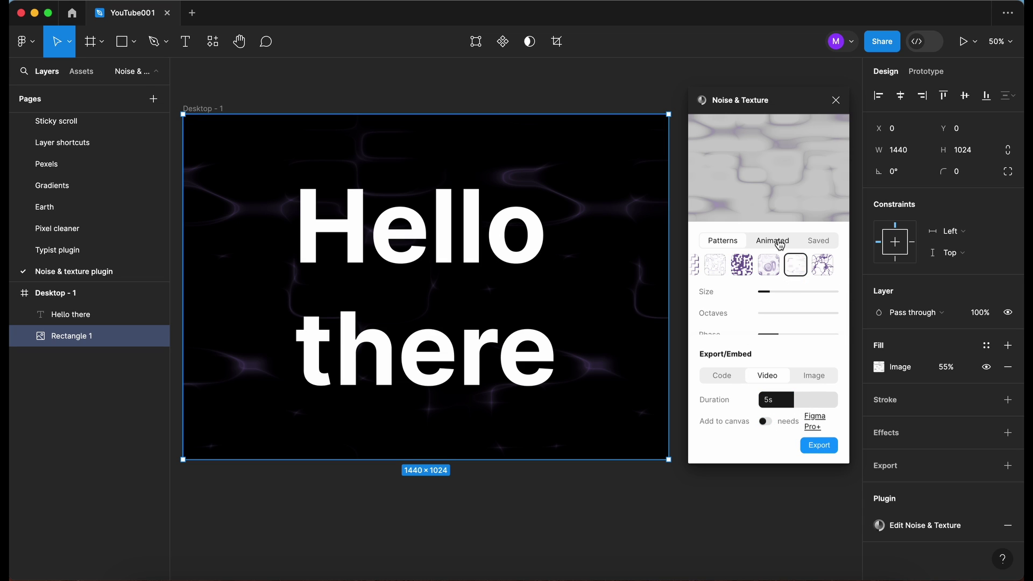
{"action": "left_click", "coordinate": [814, 375]}
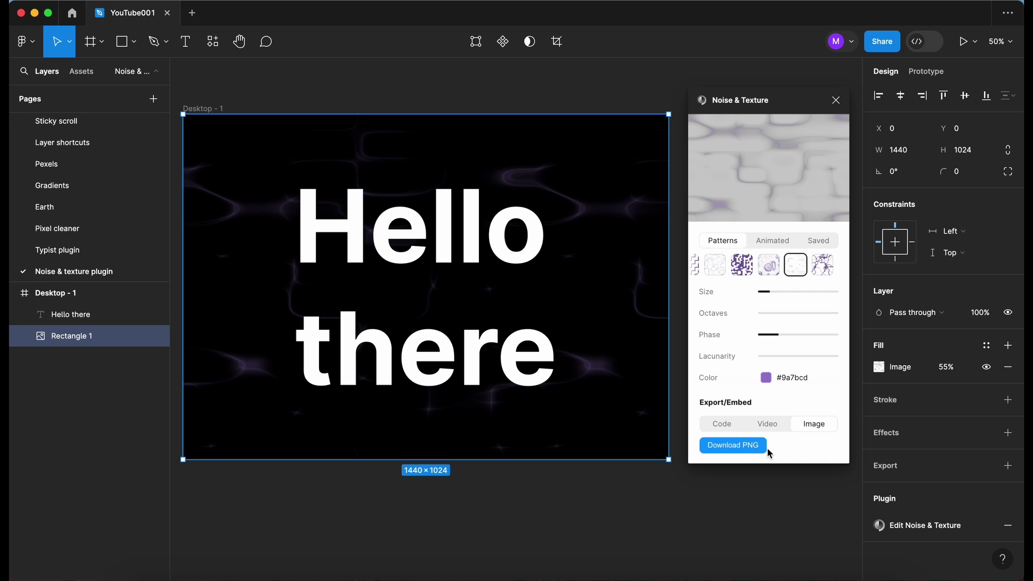
{"action": "left_click", "coordinate": [835, 101]}
Step: Duplicate the Desktop - 1 frame with Cmd+D to create Desktop - 2
{"action": "scroll", "coordinate": [638, 163], "scroll_direction": "down", "scroll_amount": 3}
{"action": "scroll", "coordinate": [638, 163], "scroll_direction": "down", "scroll_amount": 3}
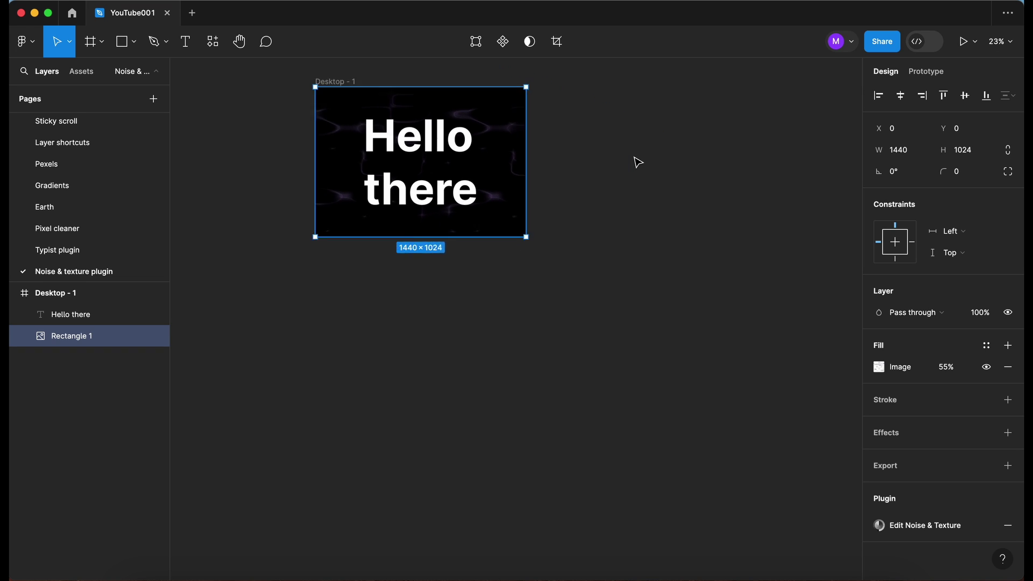
{"action": "left_click", "coordinate": [396, 161]}
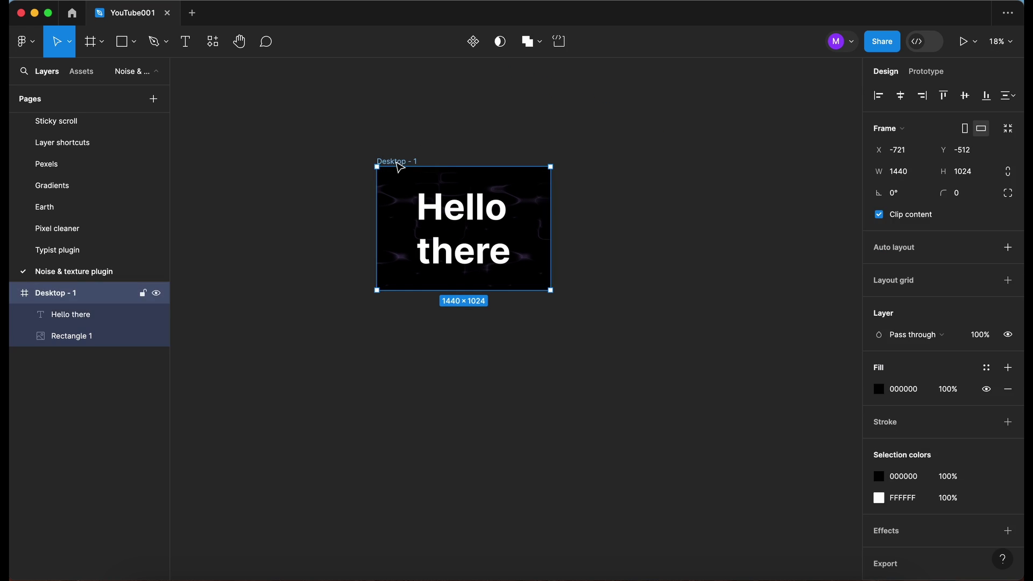
{"action": "key", "text": "super+d"}
Step: Remove the noise Image fill from Rectangle 1 inside Desktop - 2
{"action": "scroll", "coordinate": [589, 180], "scroll_direction": "up", "scroll_amount": 5}
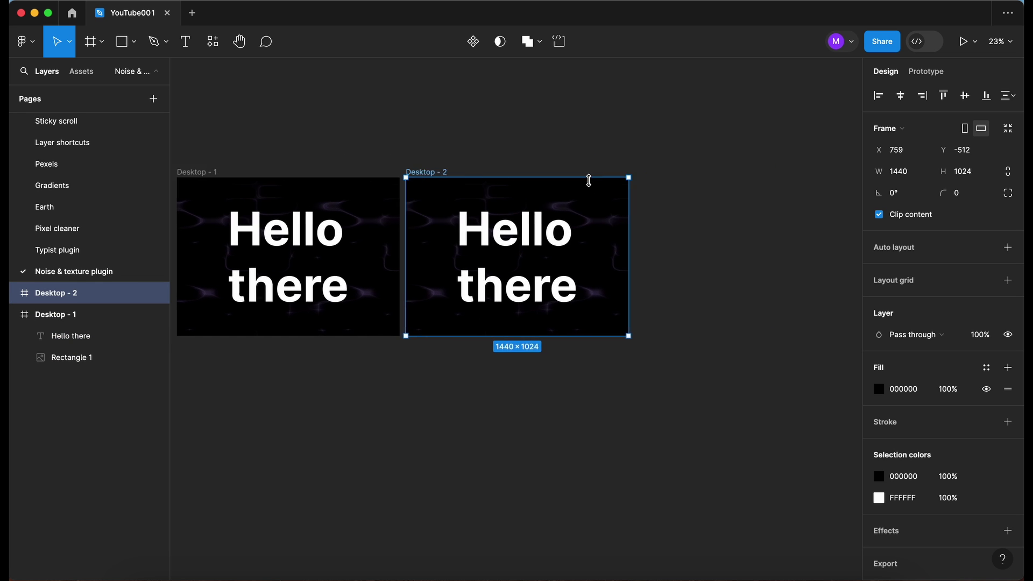
{"action": "left_click", "coordinate": [13, 293]}
{"action": "left_click", "coordinate": [92, 339]}
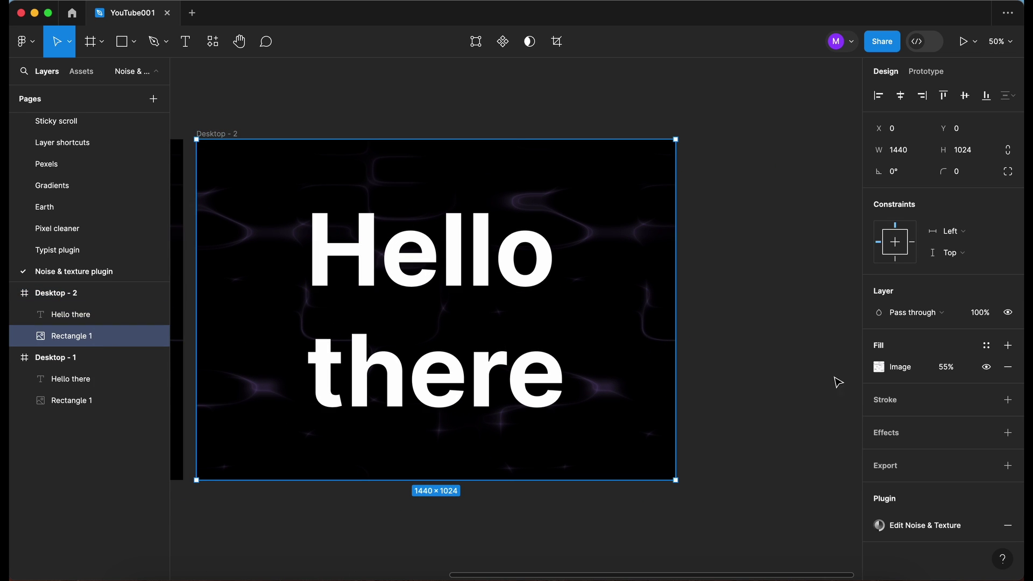
{"action": "left_click", "coordinate": [1013, 373]}
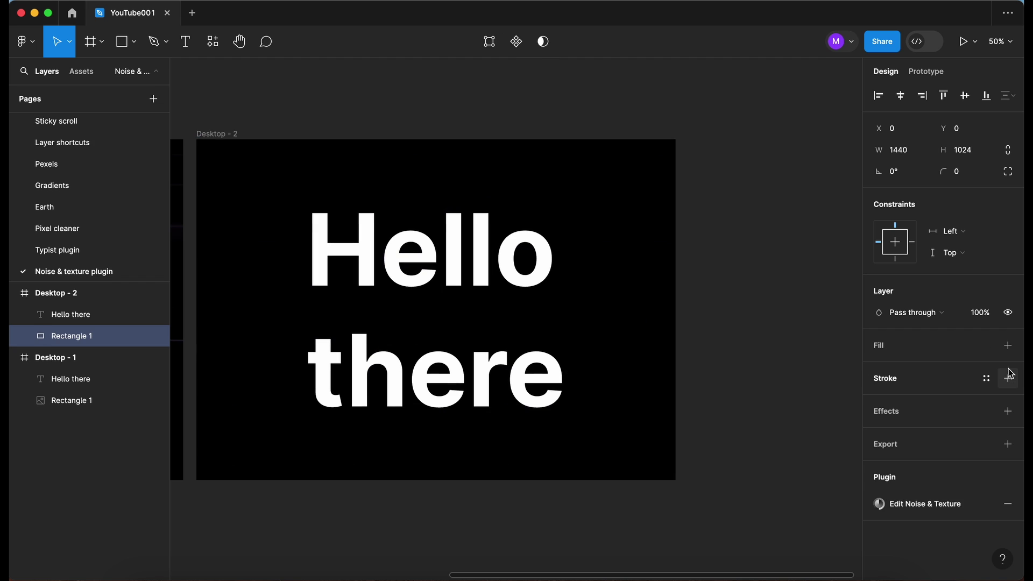
Step: Relaunch Noise & Texture and set the pattern colour to bright red #ff0040
{"action": "left_click", "coordinate": [213, 48]}
{"action": "left_click", "coordinate": [309, 199]}
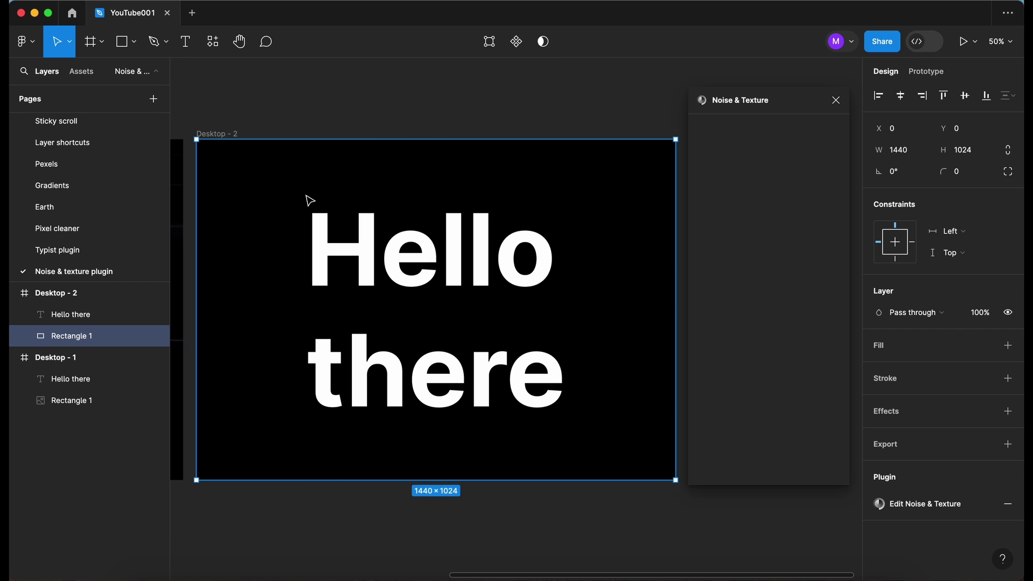
{"action": "left_click_drag", "start_coordinate": [776, 102], "coordinate": [733, 76]}
{"action": "left_click", "coordinate": [723, 352]}
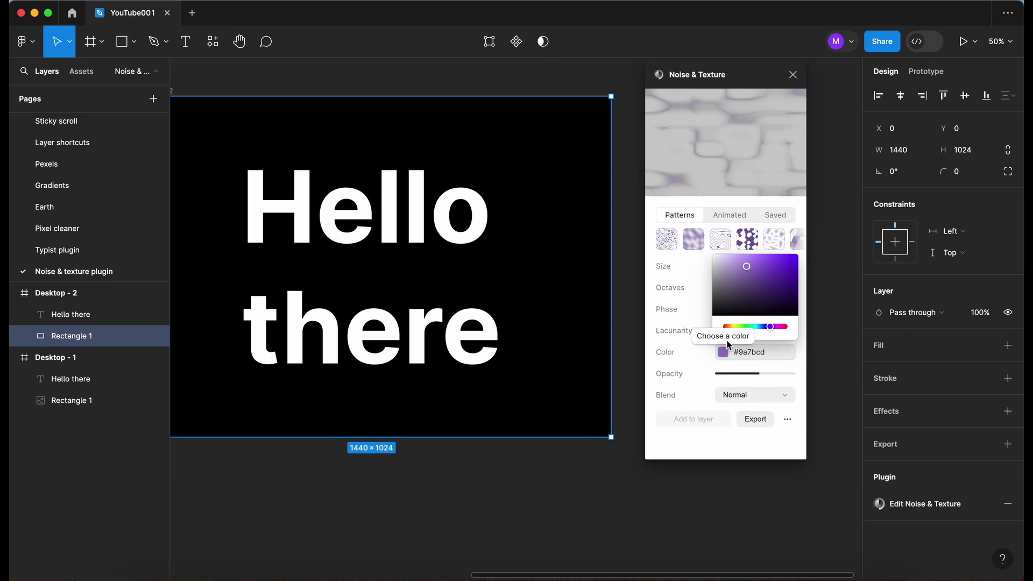
{"action": "left_click_drag", "start_coordinate": [770, 327], "coordinate": [786, 332]}
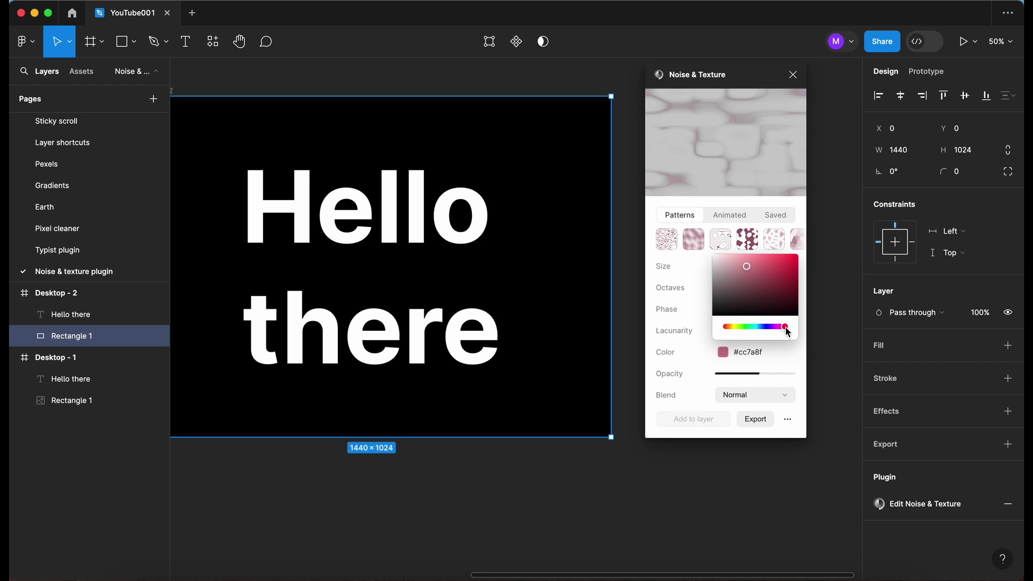
{"action": "left_click_drag", "start_coordinate": [780, 271], "coordinate": [818, 256]}
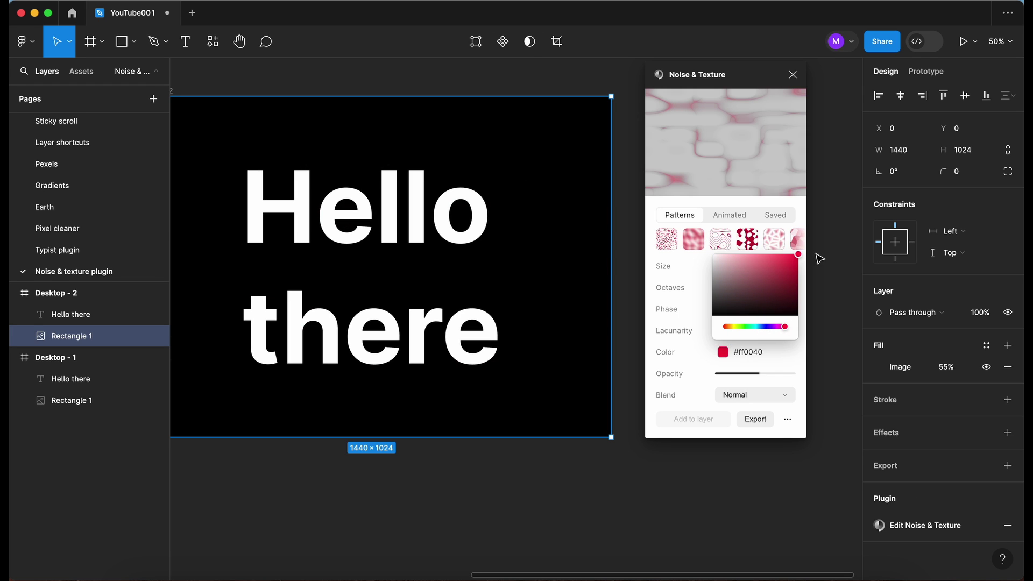
{"action": "left_click", "coordinate": [699, 245]}
Step: Try Perlin (contour), then settle on the Perlin pattern for the fill
{"action": "left_click", "coordinate": [718, 242]}
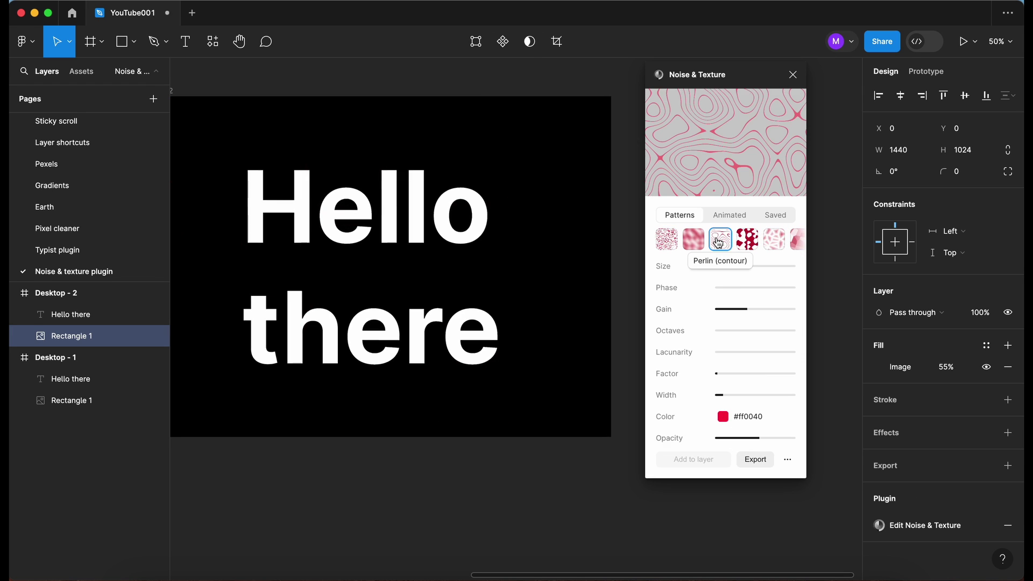
{"action": "scroll", "coordinate": [629, 239], "scroll_direction": "up", "scroll_amount": 2}
{"action": "scroll", "coordinate": [629, 239], "scroll_direction": "left", "scroll_amount": 2}
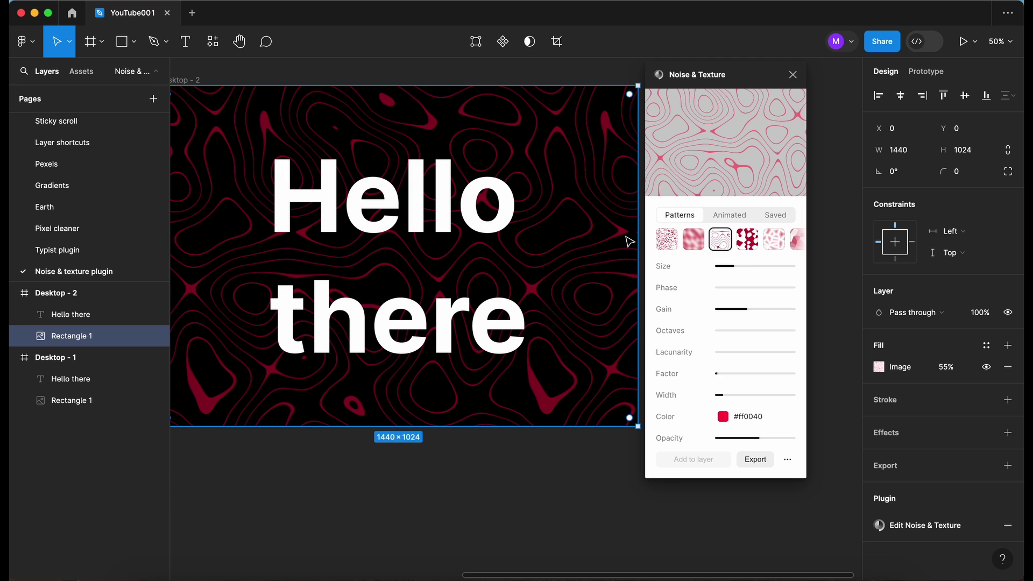
{"action": "left_click", "coordinate": [698, 240]}
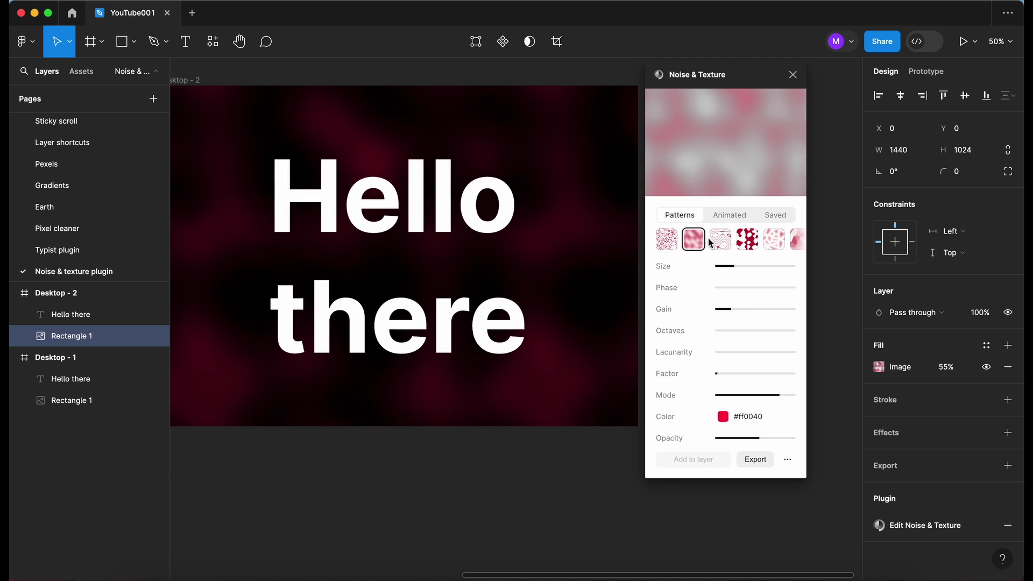
Step: Apply an animated wave background, recolour its magenta wave to cyan, and view the export options
{"action": "left_click", "coordinate": [725, 216]}
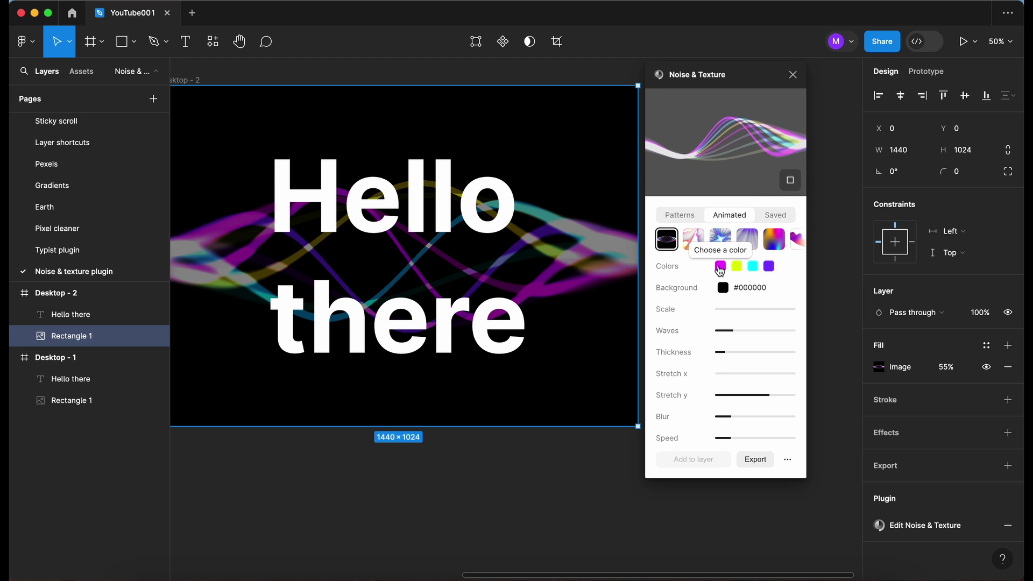
{"action": "left_click", "coordinate": [720, 268]}
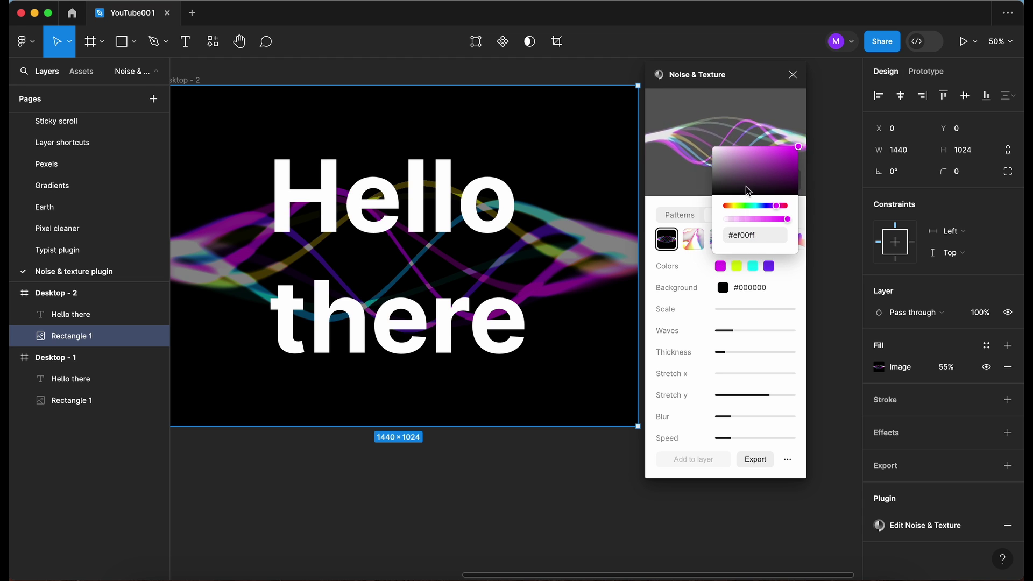
{"action": "left_click_drag", "start_coordinate": [778, 207], "coordinate": [756, 206]}
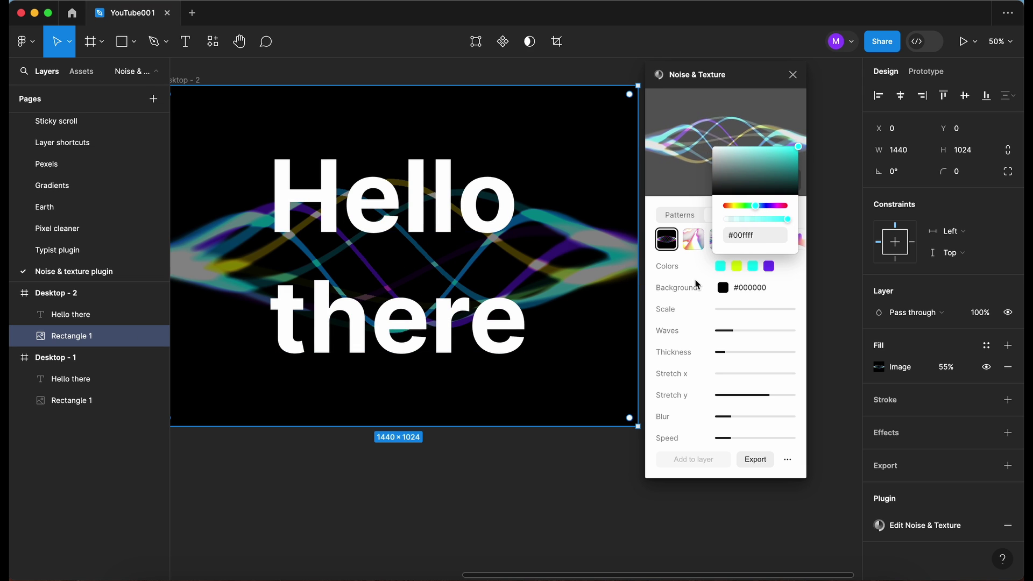
{"action": "left_click", "coordinate": [795, 280]}
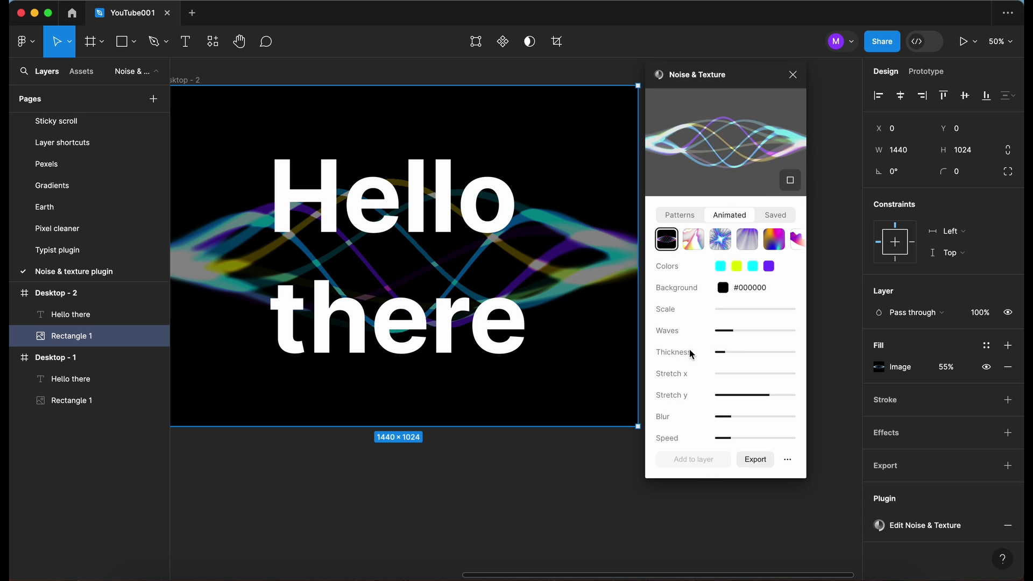
{"action": "left_click", "coordinate": [756, 461]}
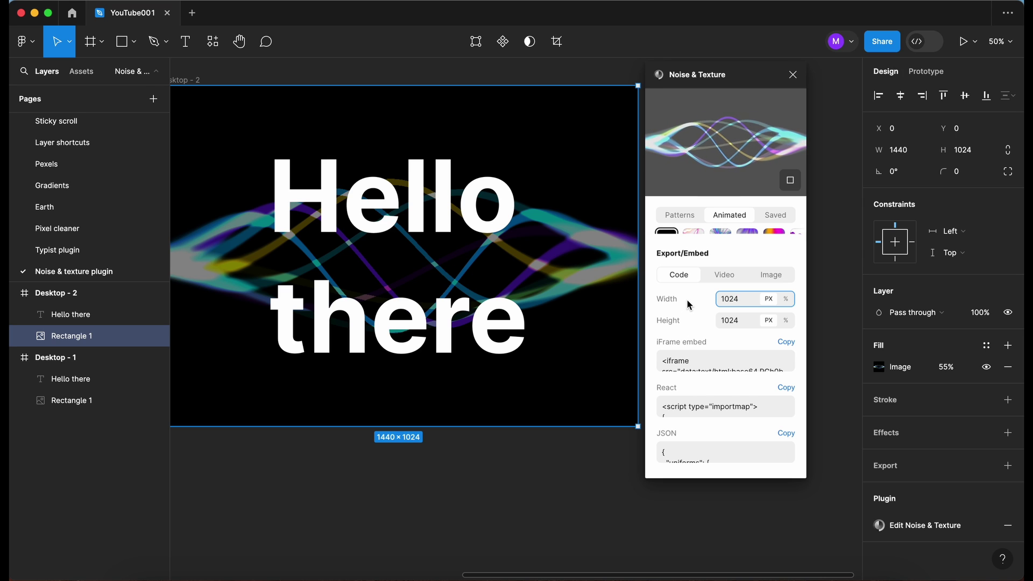
{"action": "left_click_drag", "start_coordinate": [734, 76], "coordinate": [758, 80]}
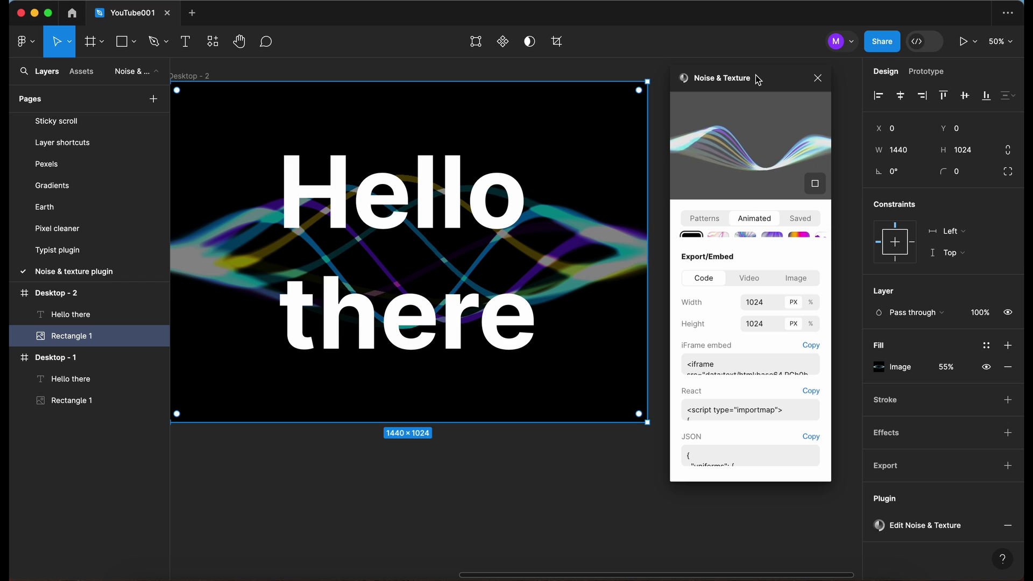
Step: Try the first, starburst and cloud texture Animated presets on the Desktop - 2 background
{"action": "left_click", "coordinate": [751, 221]}
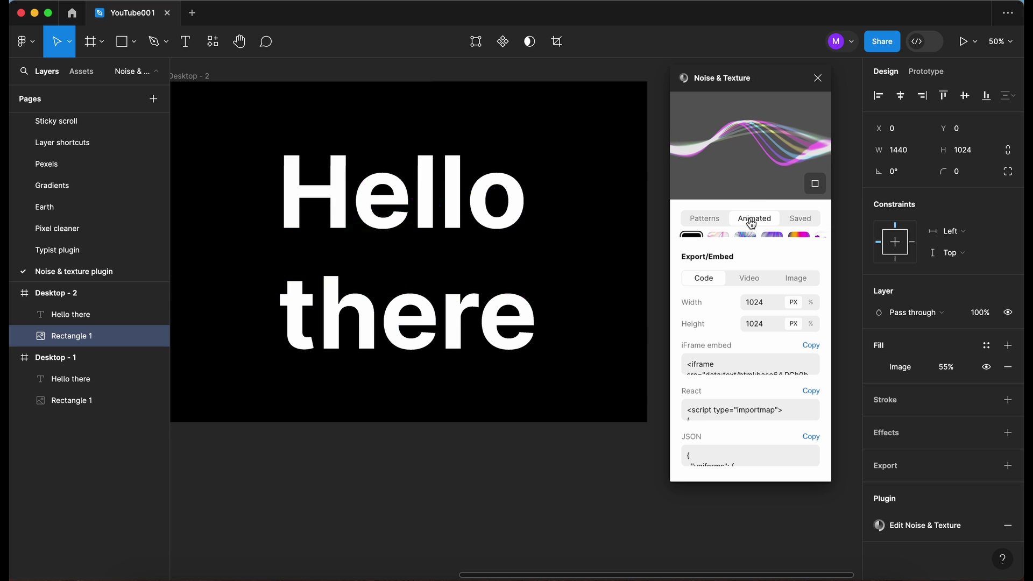
{"action": "left_click", "coordinate": [746, 236]}
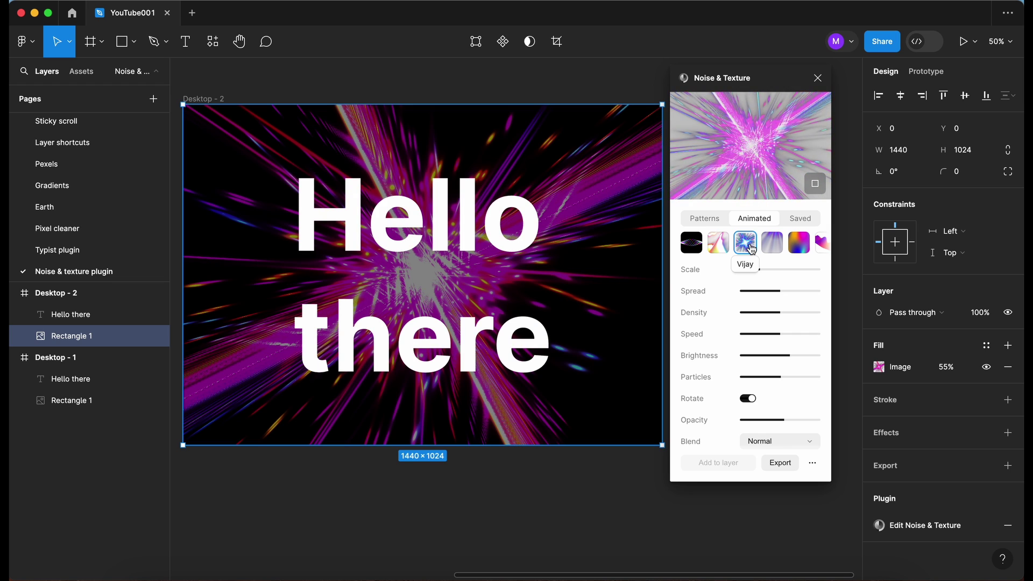
{"action": "scroll", "coordinate": [784, 243], "scroll_direction": "right", "scroll_amount": 10}
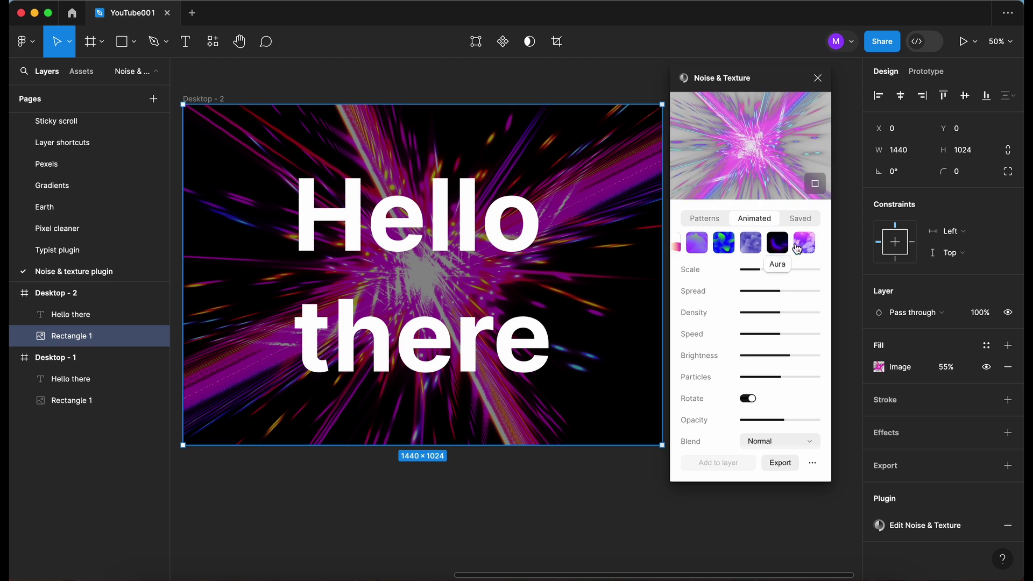
{"action": "left_click", "coordinate": [807, 245]}
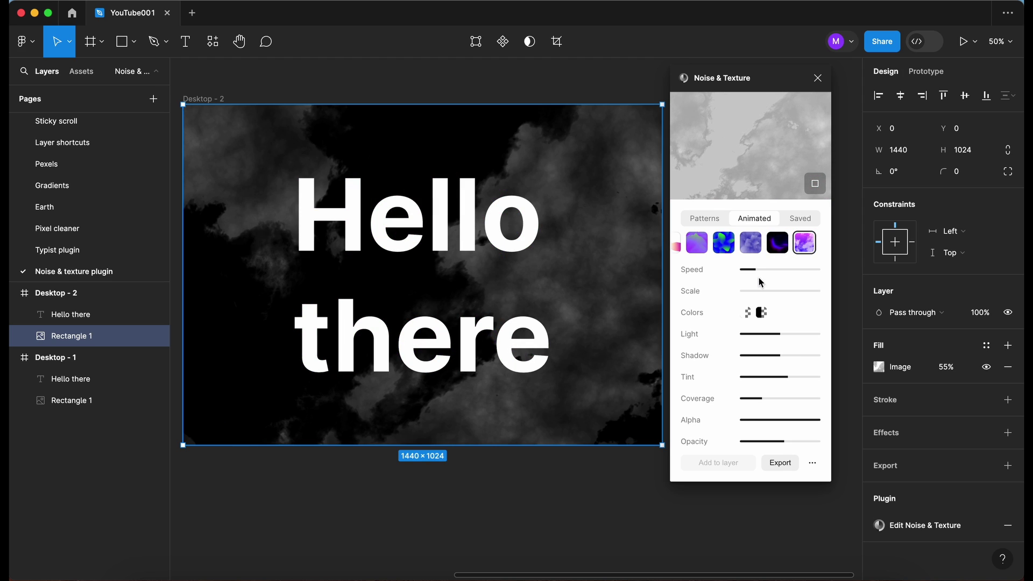
Step: Tune Mountains to intensity about 0.8 and speed 0.27, then settle on the pink-purple wave preset
{"action": "left_click", "coordinate": [749, 244]}
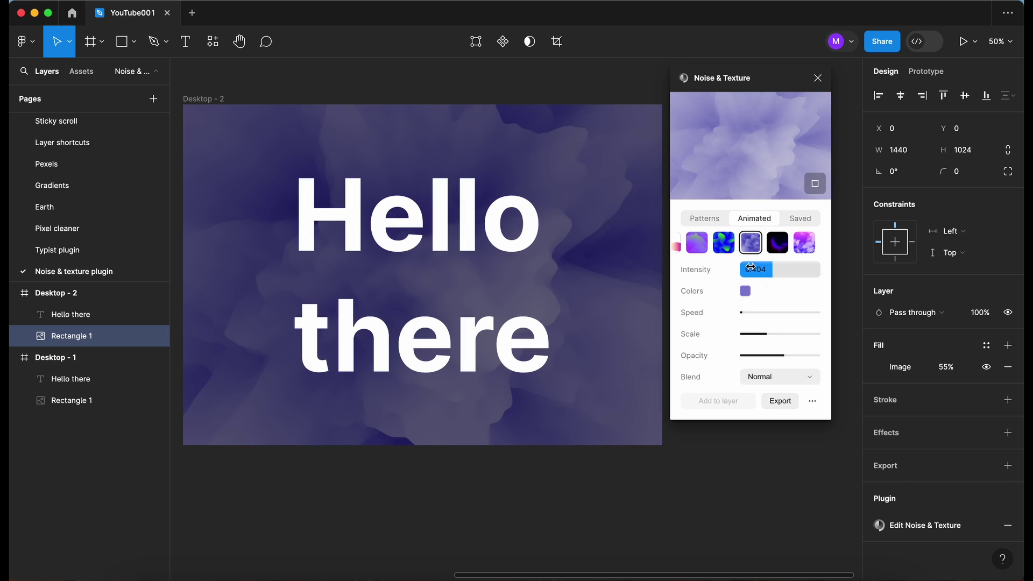
{"action": "left_click_drag", "start_coordinate": [779, 275], "coordinate": [802, 276]}
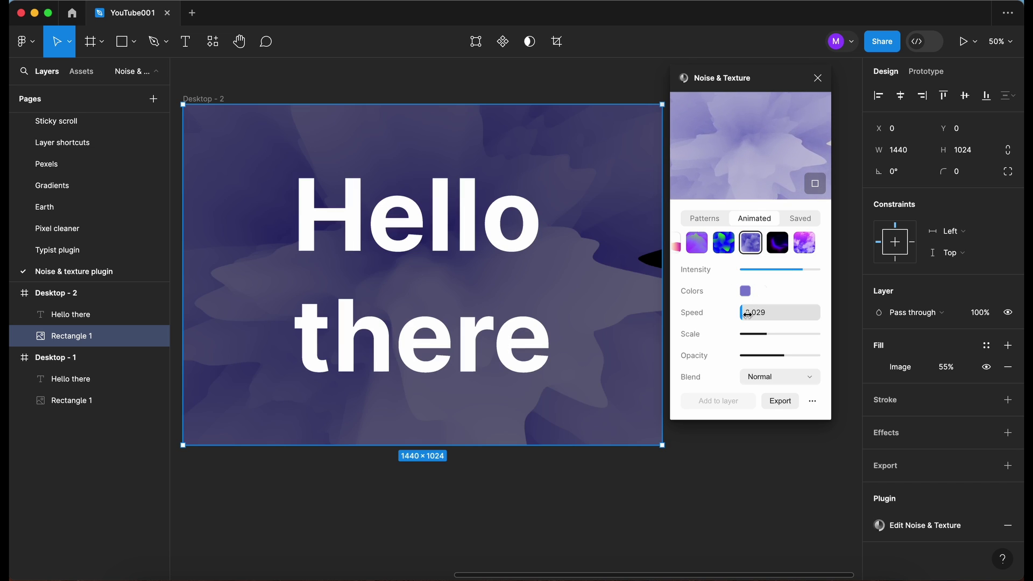
{"action": "left_click_drag", "start_coordinate": [754, 312], "coordinate": [764, 313]}
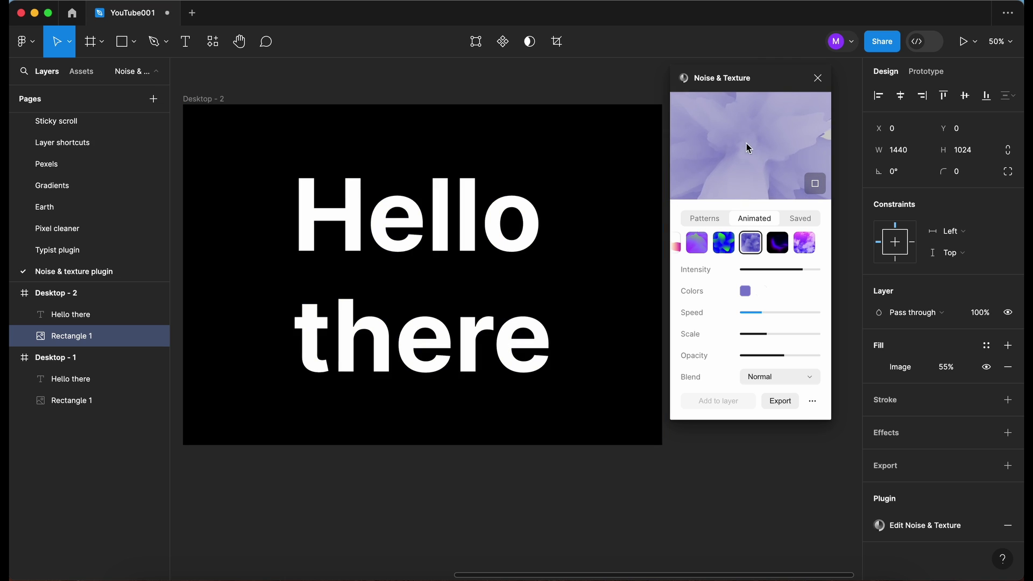
{"action": "left_click", "coordinate": [726, 245]}
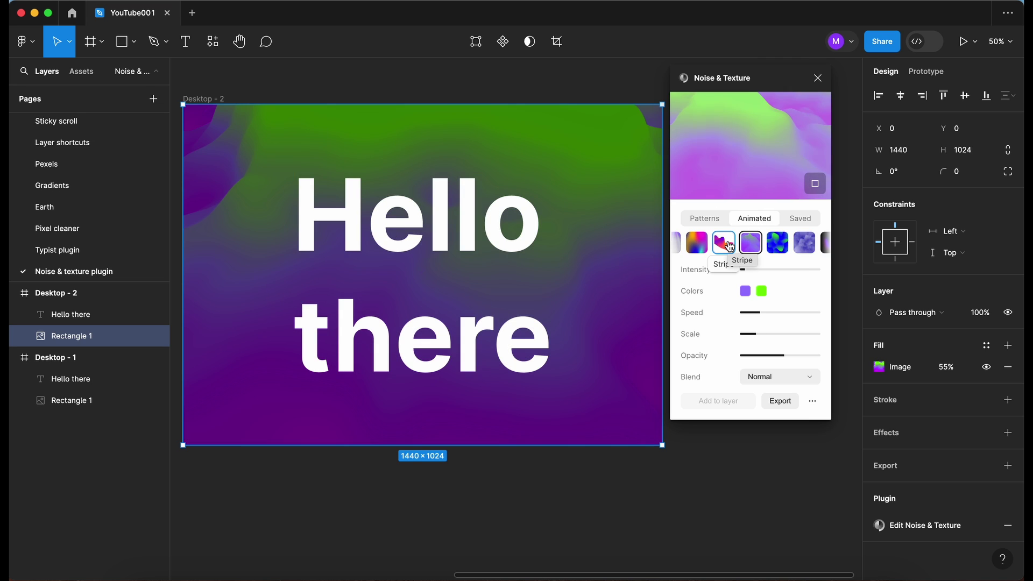
{"action": "left_click", "coordinate": [729, 246]}
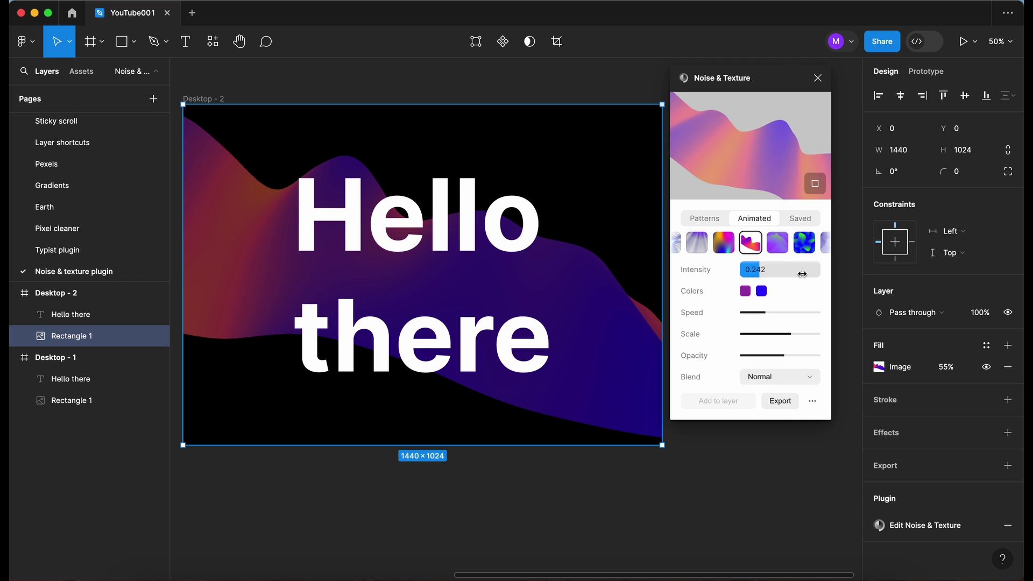
Step: Open the Noise & Texture export and embed options for the wave background
{"action": "left_click", "coordinate": [780, 401]}
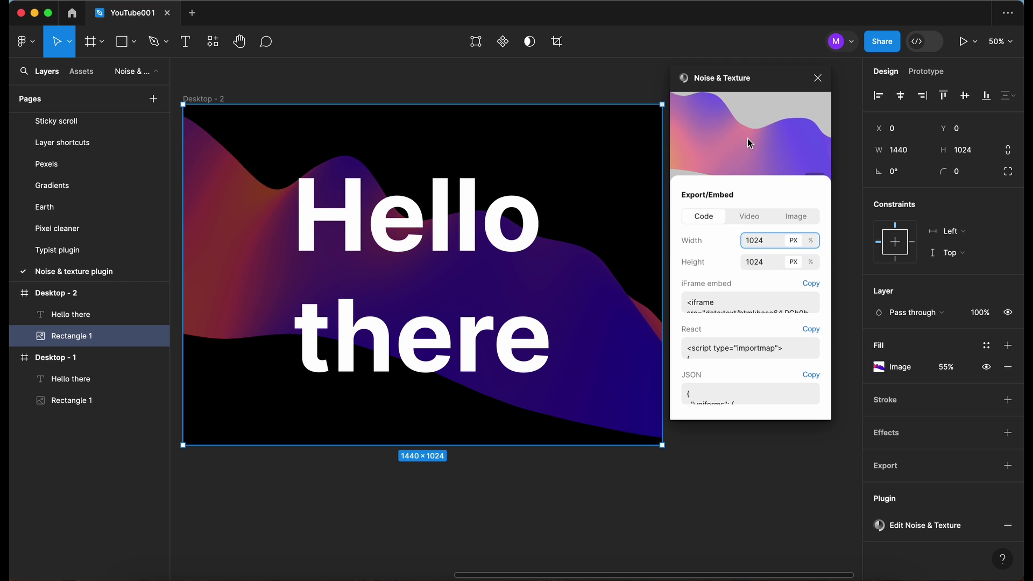